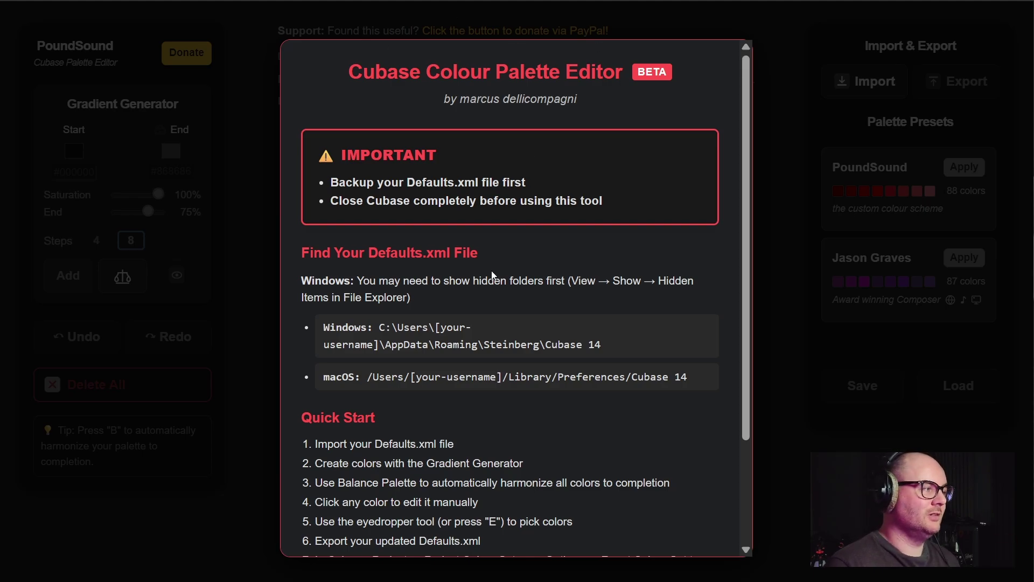
Step: Scroll through the welcome notice's backup warnings, Defaults.xml locations and seven Quick Start steps
{"action": "scroll", "coordinate": [493, 279], "scroll_direction": "down", "scroll_amount": 3}
{"action": "scroll", "coordinate": [498, 282], "scroll_direction": "up", "scroll_amount": 3}
{"action": "scroll", "coordinate": [501, 284], "scroll_direction": "down", "scroll_amount": 3}
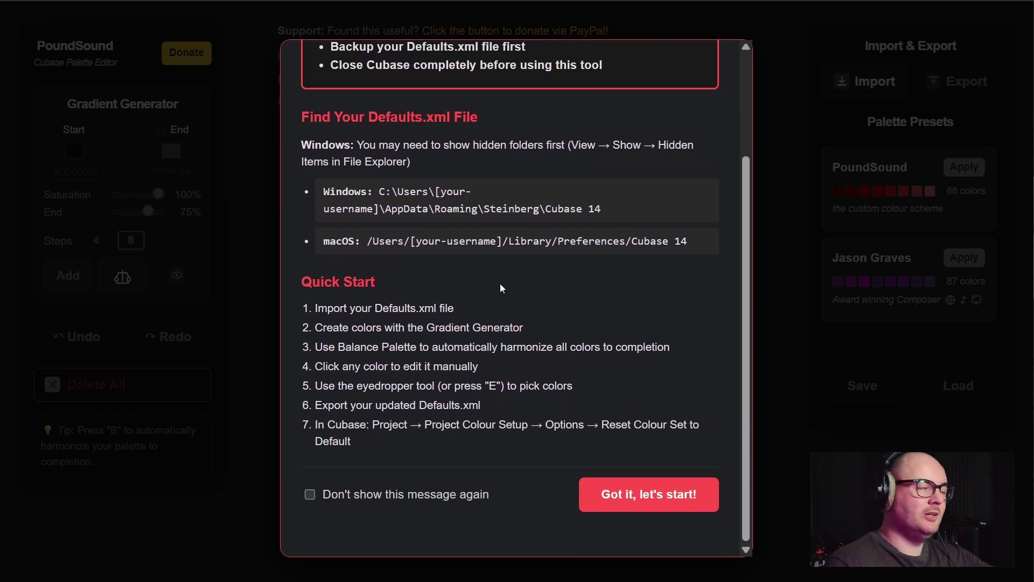
{"action": "scroll", "coordinate": [500, 284], "scroll_direction": "up", "scroll_amount": 3}
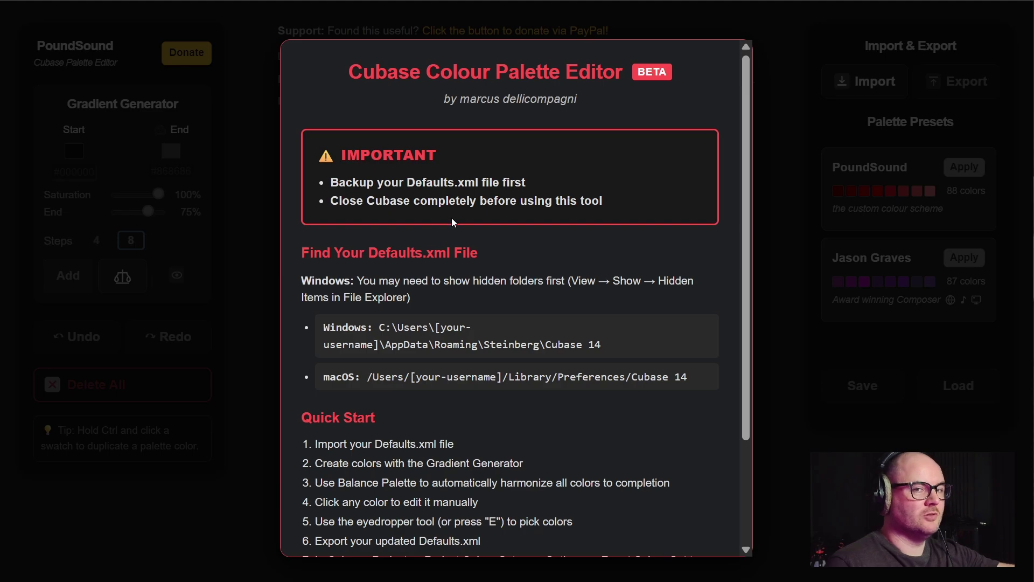
{"action": "scroll", "coordinate": [429, 230], "scroll_direction": "down", "scroll_amount": 2}
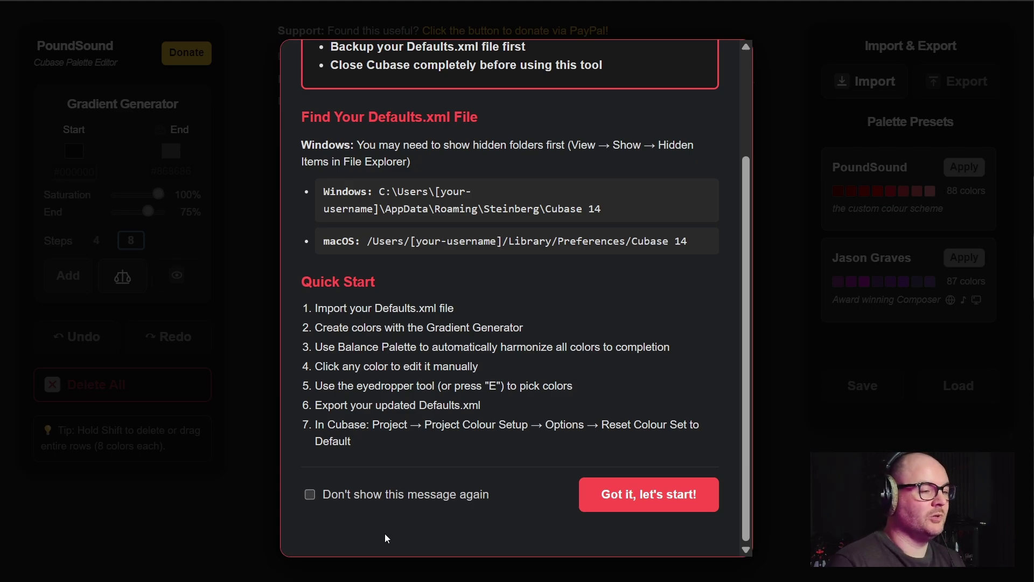
Step: Dismiss the welcome notice and import Defaults.xml from the Cubase 14_64 folder
{"action": "left_click", "coordinate": [638, 485]}
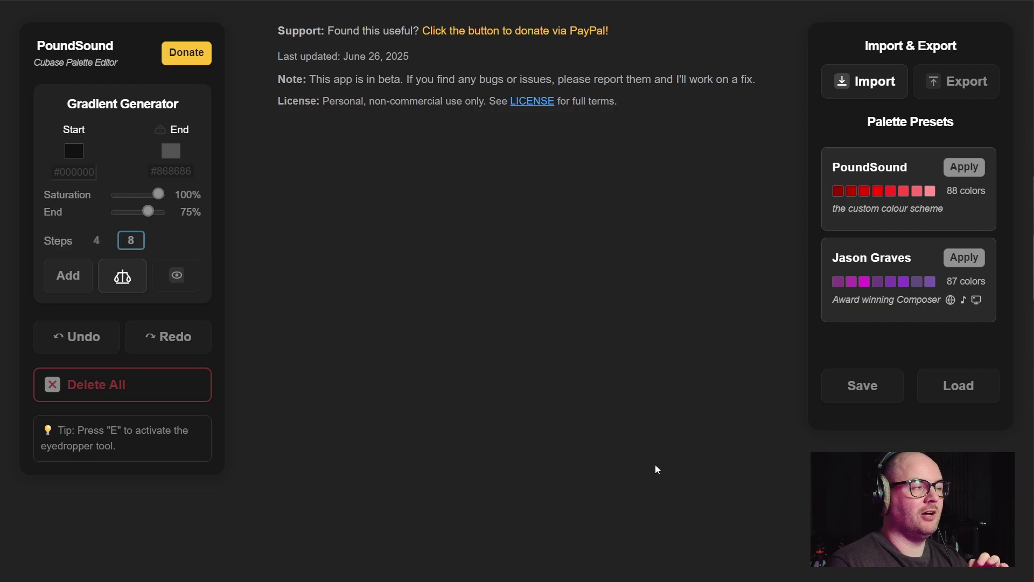
{"action": "left_click", "coordinate": [865, 81]}
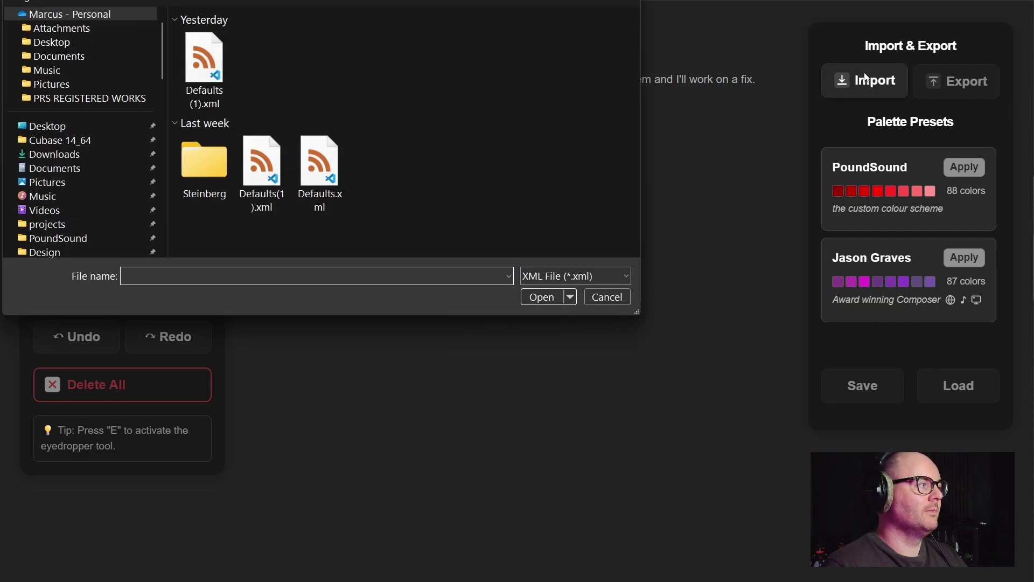
{"action": "left_click", "coordinate": [74, 141]}
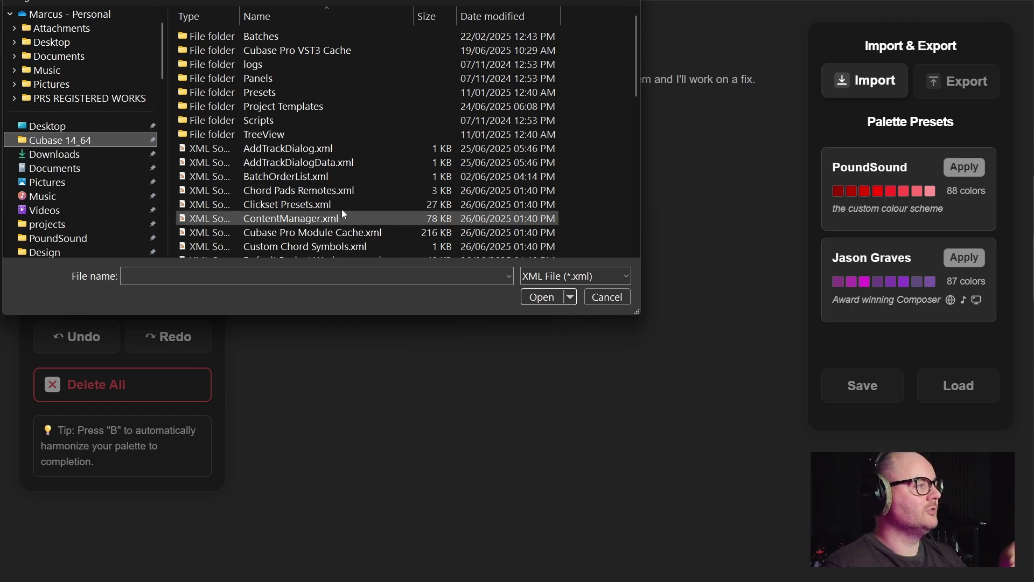
{"action": "scroll", "coordinate": [341, 208], "scroll_direction": "down", "scroll_amount": 4}
{"action": "left_click", "coordinate": [330, 112]}
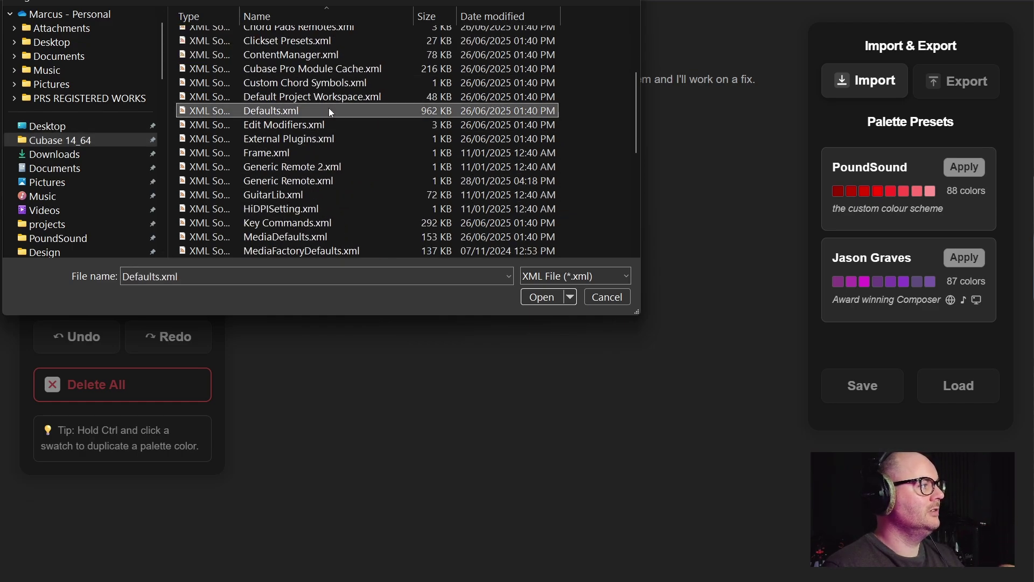
{"action": "left_click", "coordinate": [546, 298]}
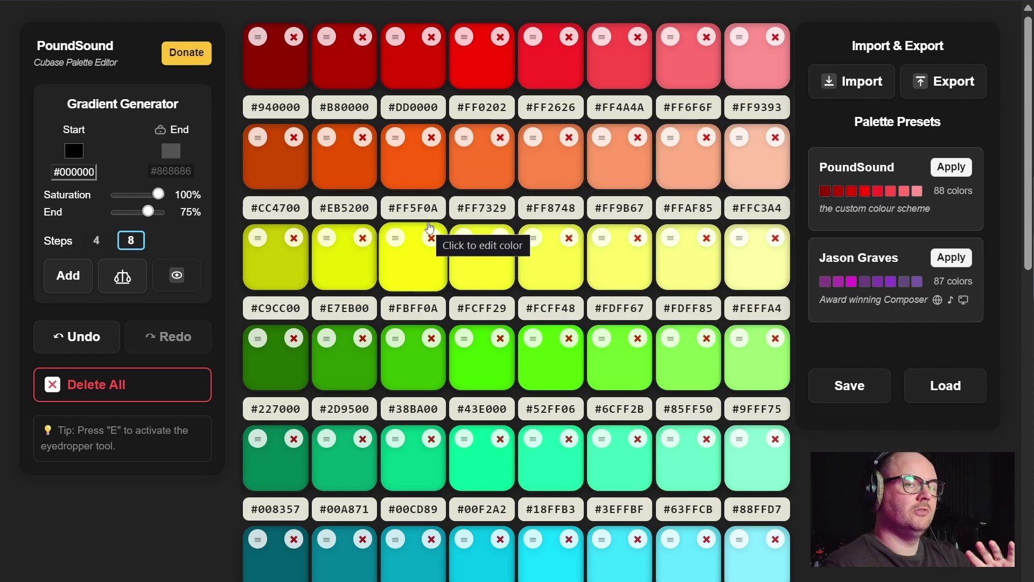
Step: Clear all colours, add eight red gradient swatches #D10000–#FF8080, then brighten the start red to #eb0000
{"action": "left_click", "coordinate": [144, 387]}
{"action": "left_click", "coordinate": [658, 344]}
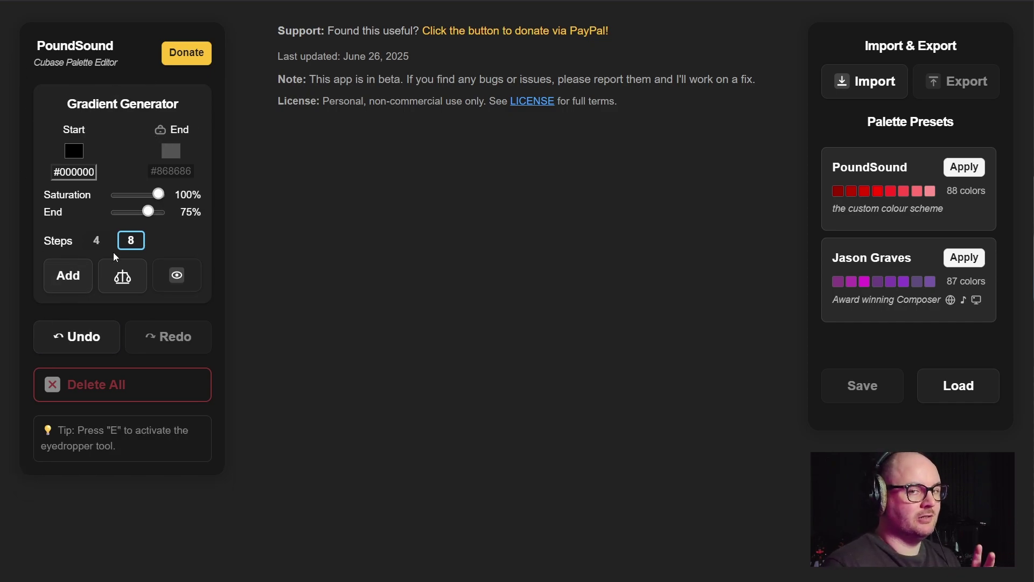
{"action": "left_click", "coordinate": [74, 150]}
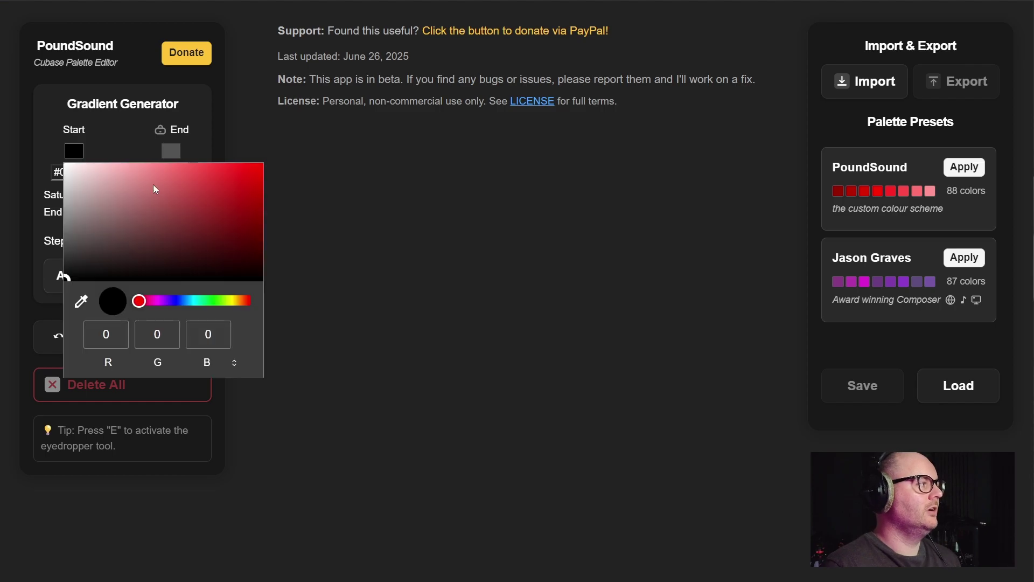
{"action": "left_click_drag", "start_coordinate": [163, 190], "coordinate": [317, 195]}
{"action": "left_click", "coordinate": [317, 198]}
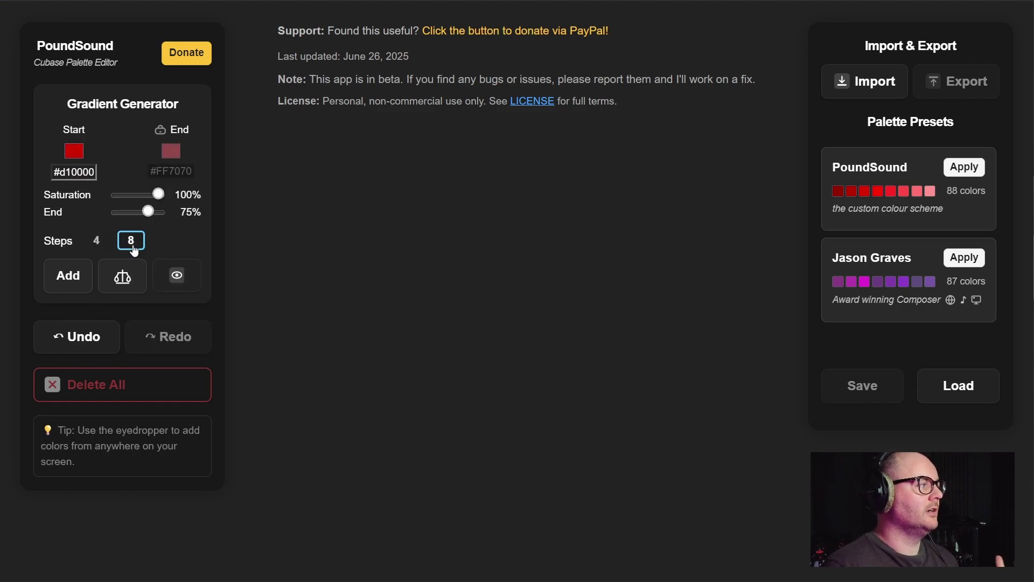
{"action": "left_click", "coordinate": [66, 278]}
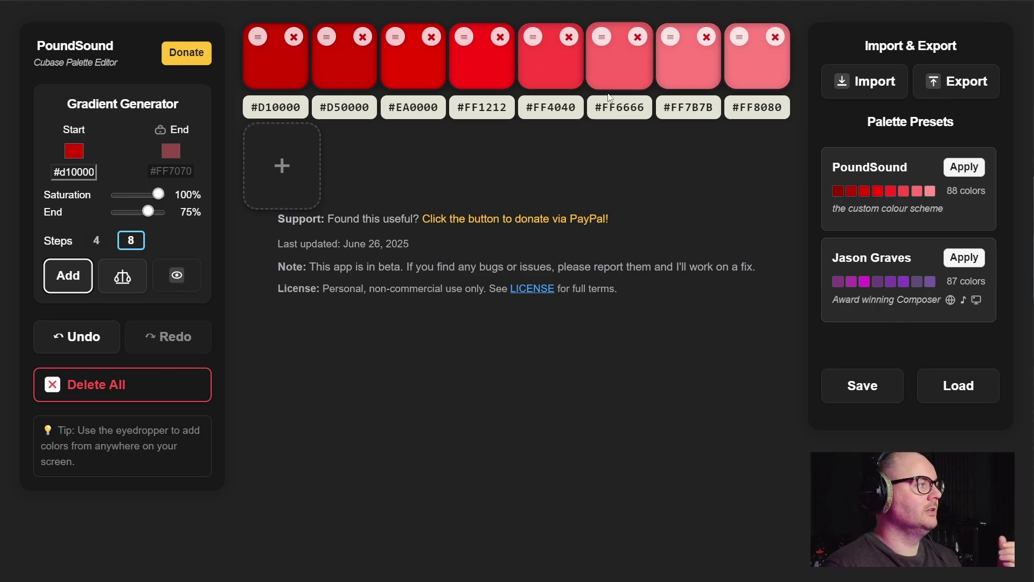
{"action": "left_click", "coordinate": [73, 151]}
{"action": "left_click_drag", "start_coordinate": [191, 203], "coordinate": [266, 174]}
Step: Add a bright red gradient row #EB0000–#FFE5E5 with End brightness at 100%
{"action": "left_click", "coordinate": [219, 140]}
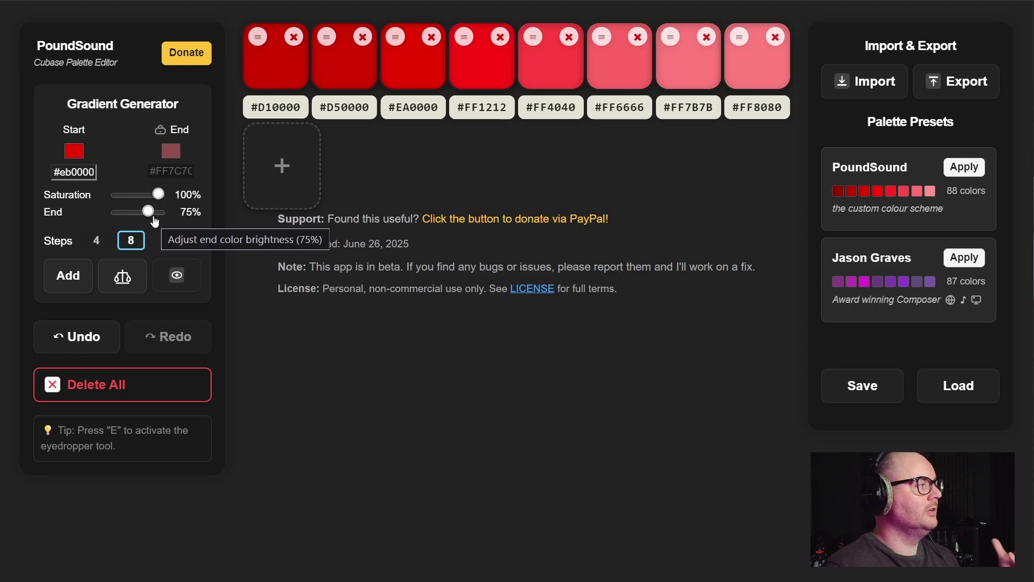
{"action": "left_click_drag", "start_coordinate": [148, 211], "coordinate": [160, 211]}
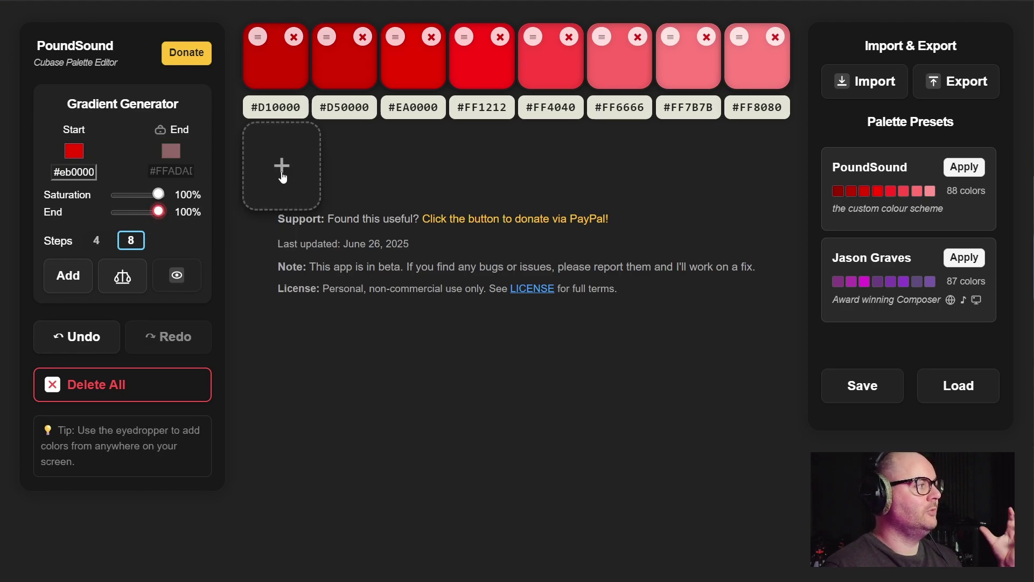
{"action": "left_click", "coordinate": [70, 276]}
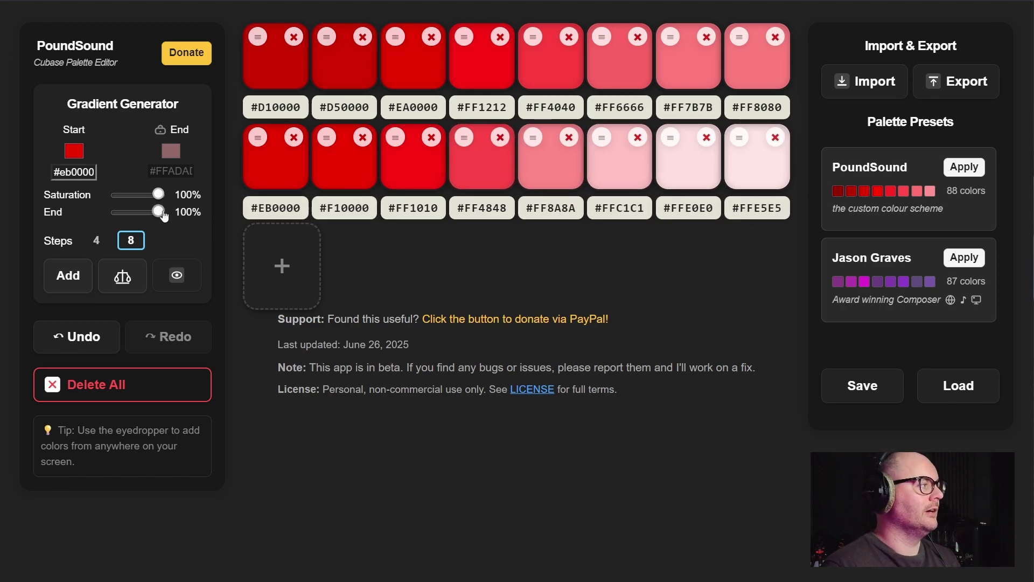
Step: Add a muted red row #A74444–#D79D9D with End at 73% and Saturation at 42%
{"action": "left_click_drag", "start_coordinate": [163, 216], "coordinate": [150, 223]}
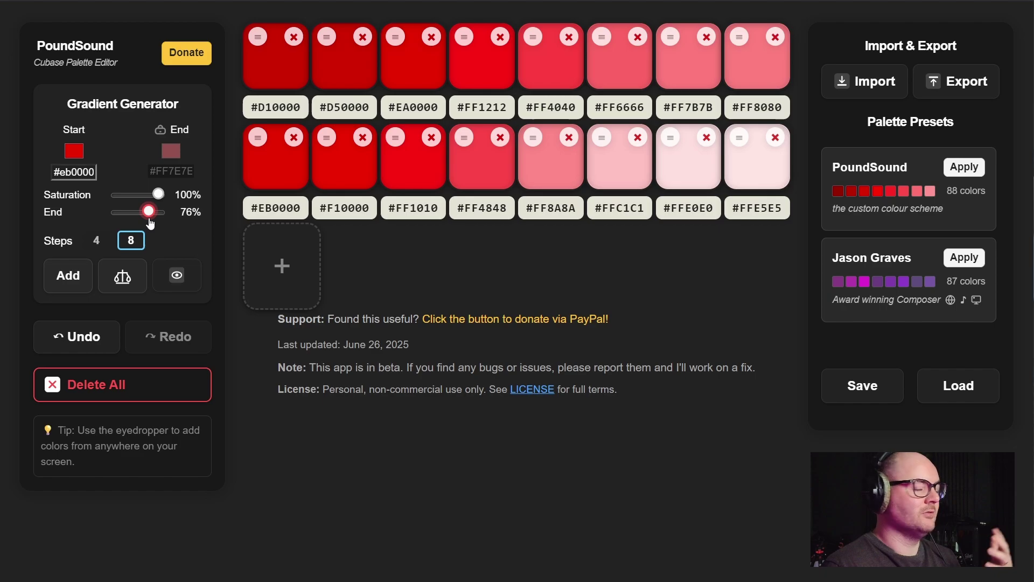
{"action": "left_click_drag", "start_coordinate": [150, 223], "coordinate": [149, 223]}
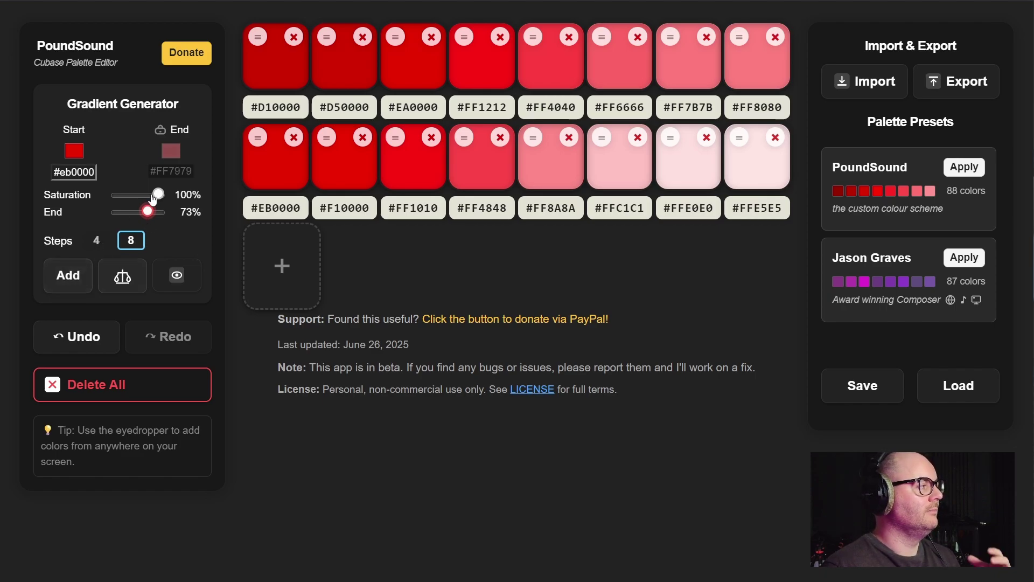
{"action": "left_click_drag", "start_coordinate": [158, 195], "coordinate": [135, 210]}
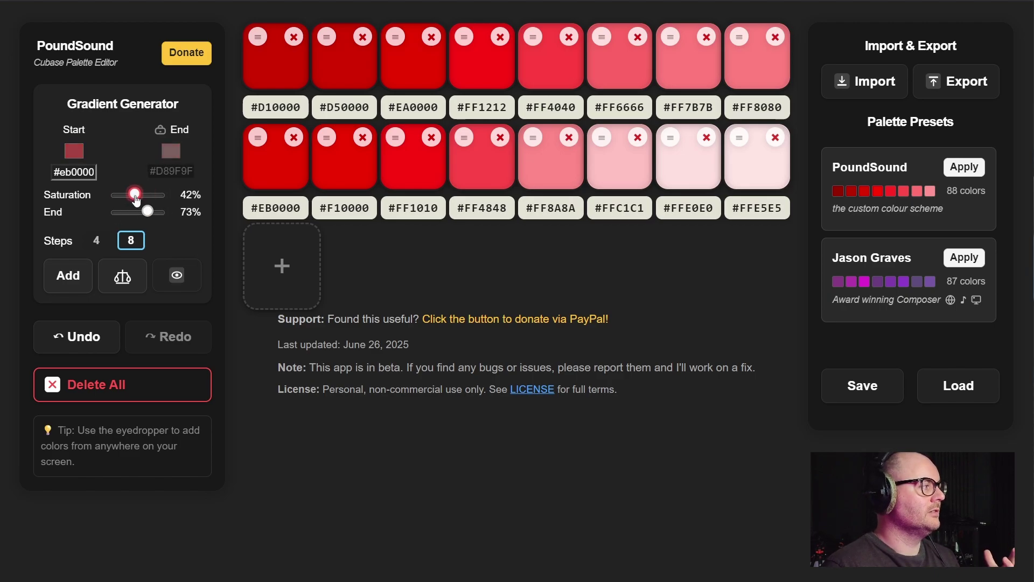
{"action": "left_click", "coordinate": [77, 274]}
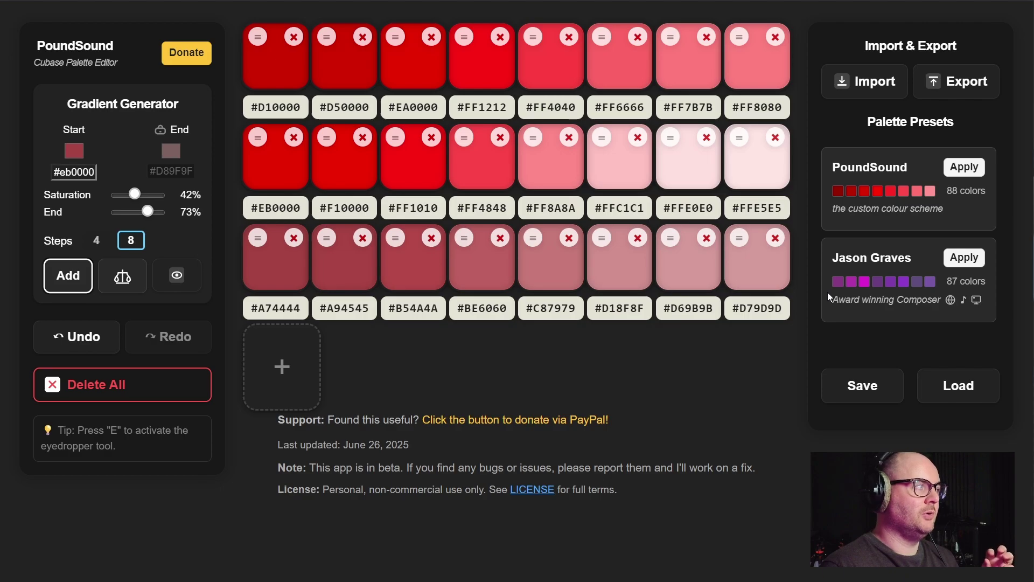
Step: Add a muted blue row #3B4991–#606494 using a blue start and custom greyish end colour
{"action": "left_click", "coordinate": [161, 131]}
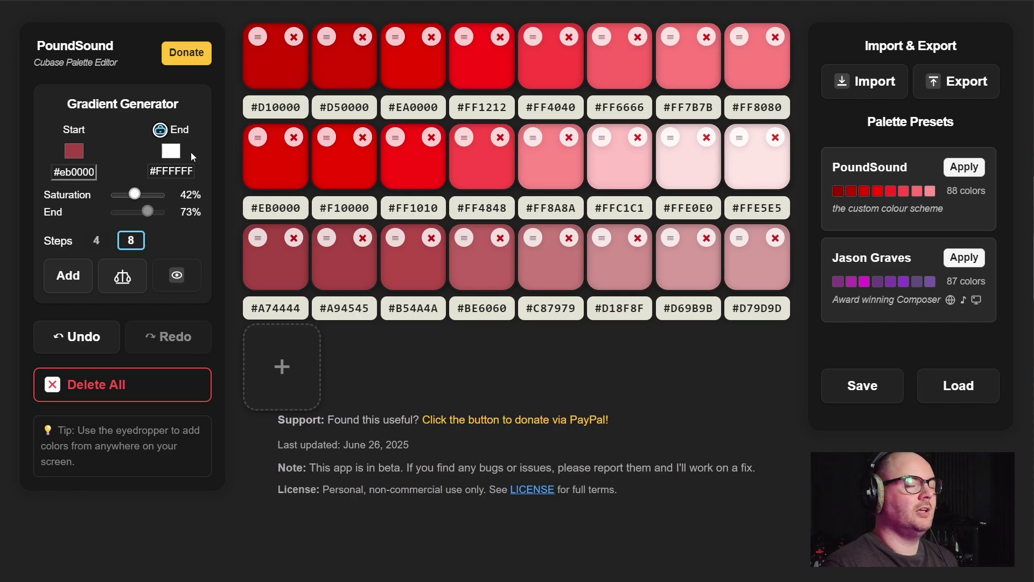
{"action": "left_click", "coordinate": [172, 153]}
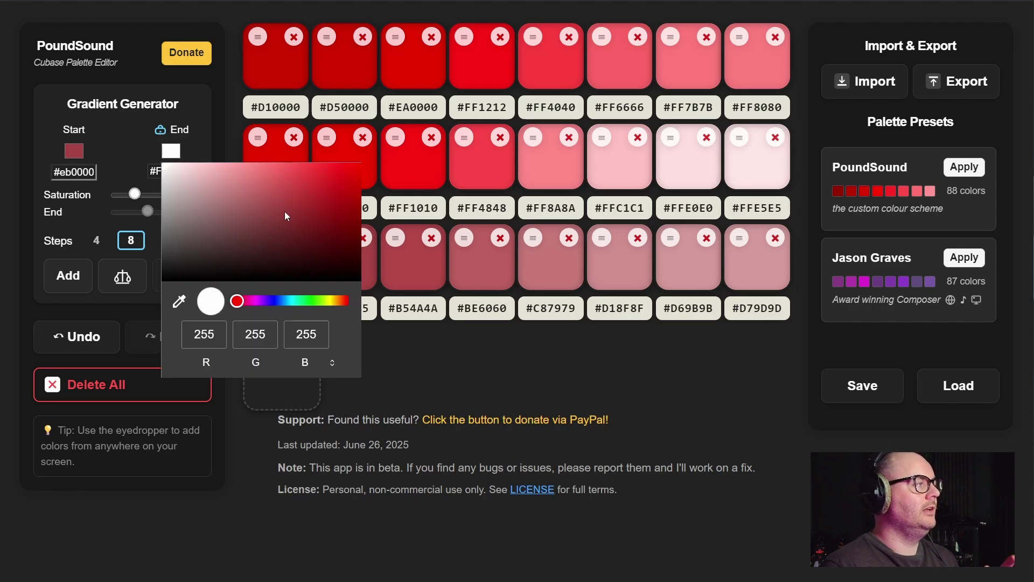
{"action": "left_click_drag", "start_coordinate": [291, 218], "coordinate": [181, 235]}
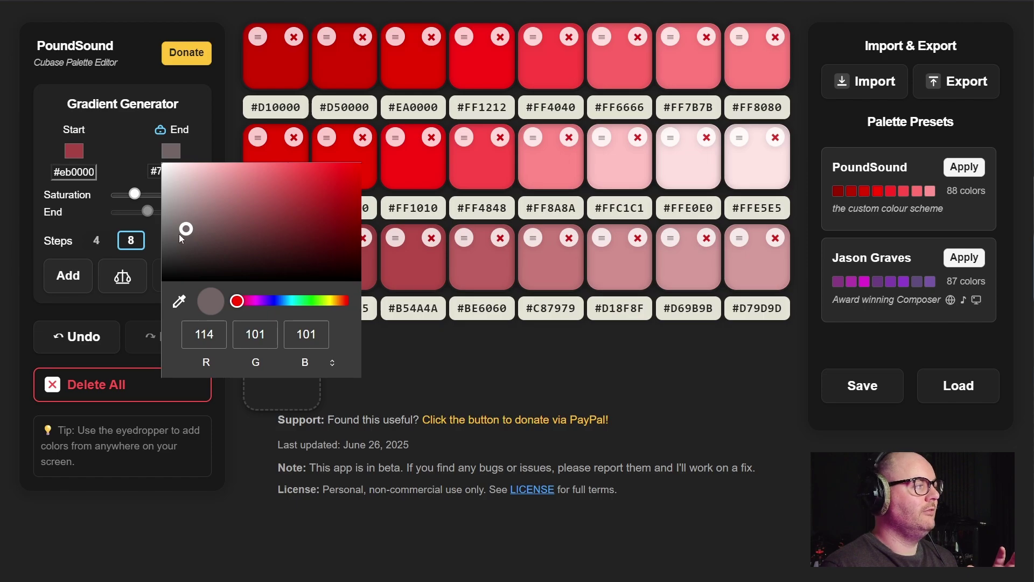
{"action": "left_click", "coordinate": [80, 154]}
{"action": "left_click_drag", "start_coordinate": [155, 301], "coordinate": [178, 301]}
{"action": "left_click_drag", "start_coordinate": [181, 204], "coordinate": [266, 188]}
{"action": "left_click", "coordinate": [220, 150]}
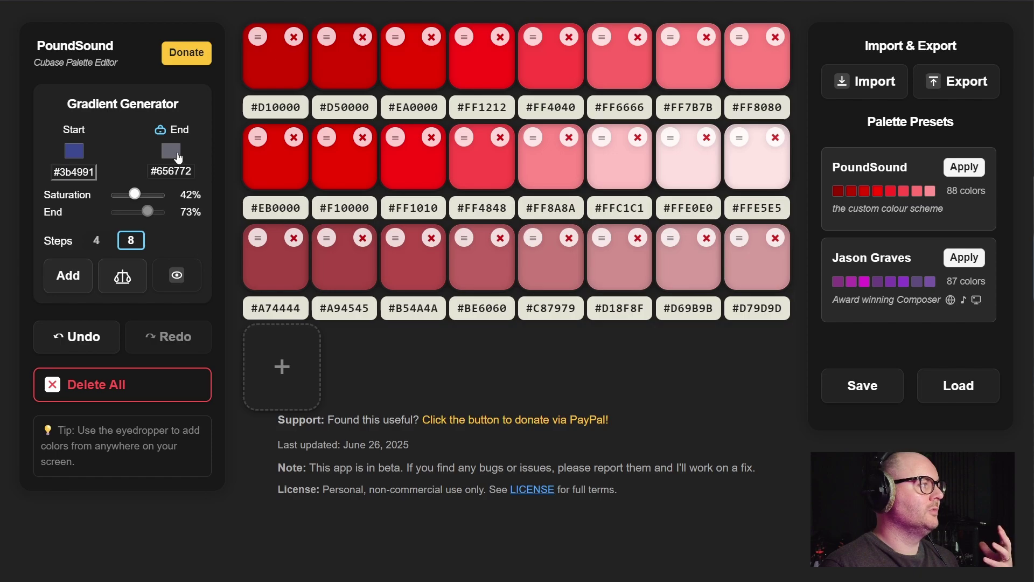
{"action": "left_click", "coordinate": [174, 153]}
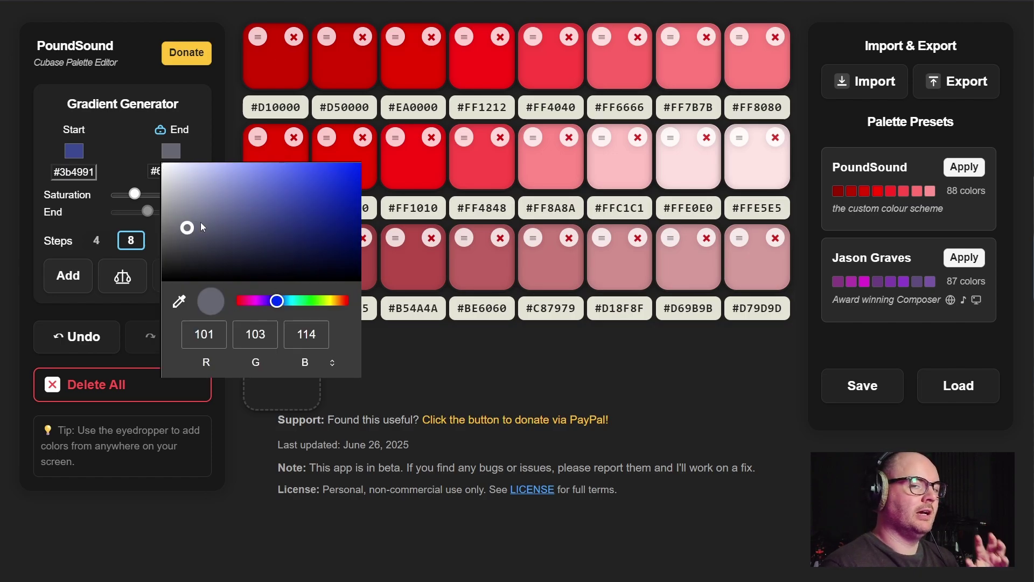
{"action": "left_click", "coordinate": [74, 154]}
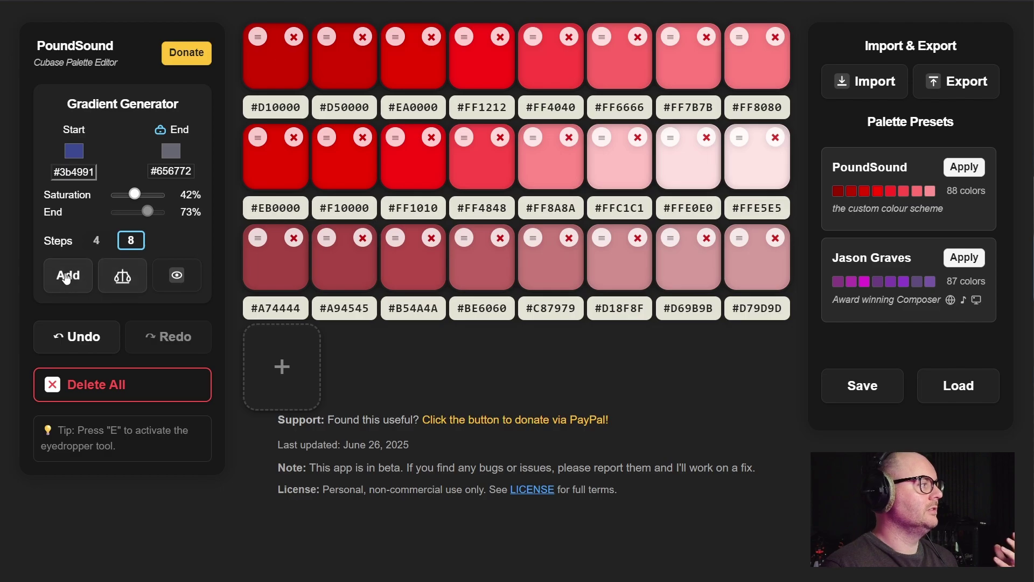
{"action": "left_click", "coordinate": [65, 275]}
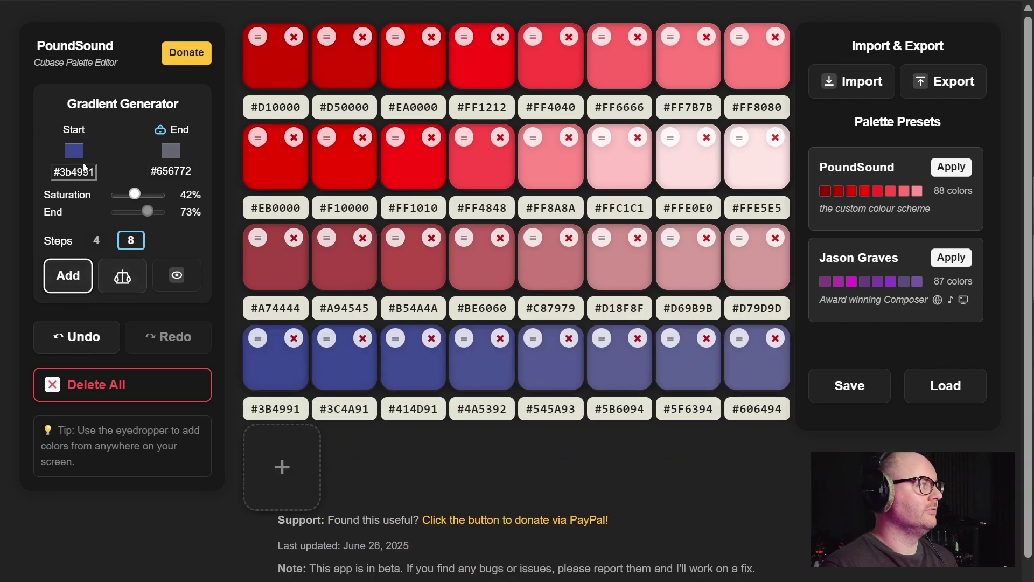
Step: Add a 100%-saturation blue-to-grey row, then four gold swatches from #CC9600 to #3C382A
{"action": "left_click_drag", "start_coordinate": [138, 199], "coordinate": [160, 195]}
{"action": "left_click", "coordinate": [68, 276]}
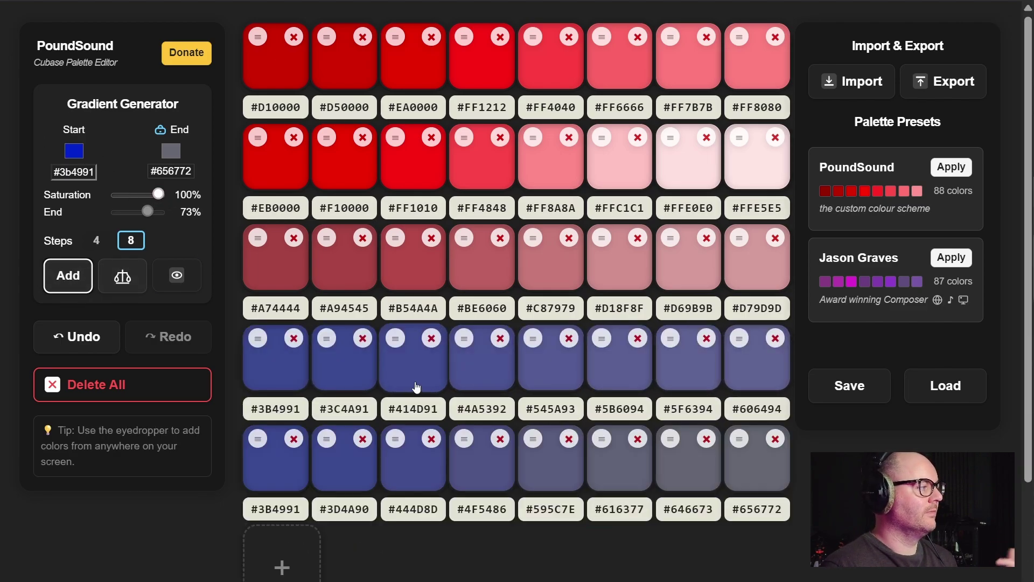
{"action": "left_click", "coordinate": [95, 242]}
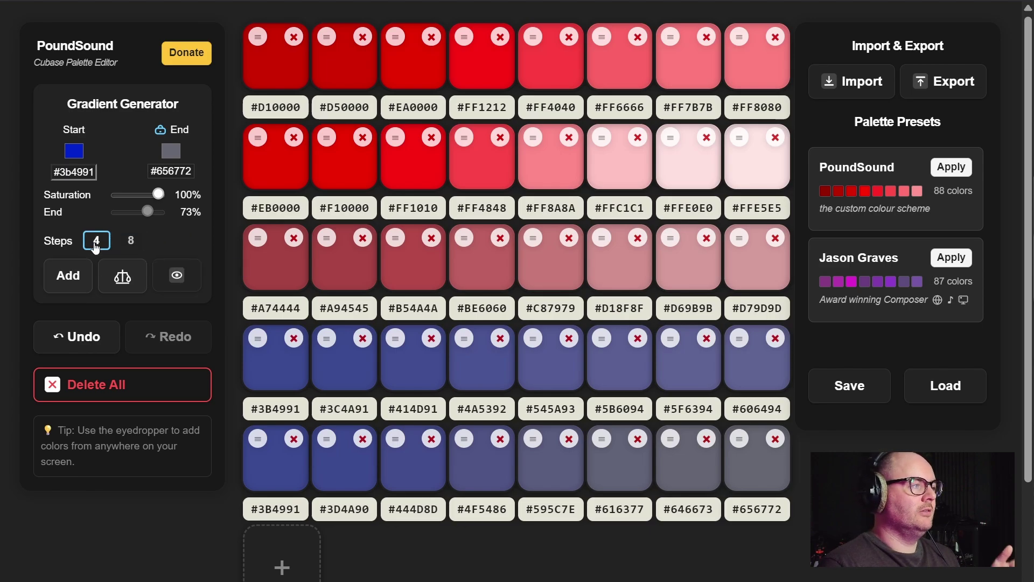
{"action": "left_click", "coordinate": [80, 158]}
{"action": "left_click_drag", "start_coordinate": [178, 309], "coordinate": [240, 310]}
{"action": "left_click", "coordinate": [171, 151]}
{"action": "left_click", "coordinate": [227, 252]}
{"action": "left_click", "coordinate": [68, 276]}
Step: Set Steps to 8 and add eight gold-to-dark-olive swatches #CC9600 to #3C382A
{"action": "scroll", "coordinate": [404, 375], "scroll_direction": "down", "scroll_amount": 3}
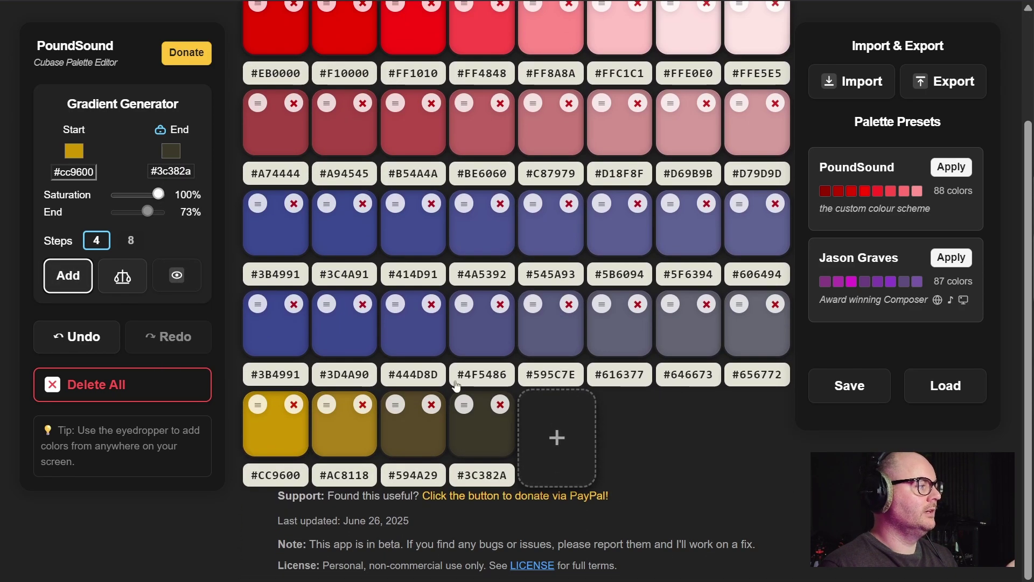
{"action": "left_click", "coordinate": [131, 240]}
{"action": "left_click", "coordinate": [67, 275]}
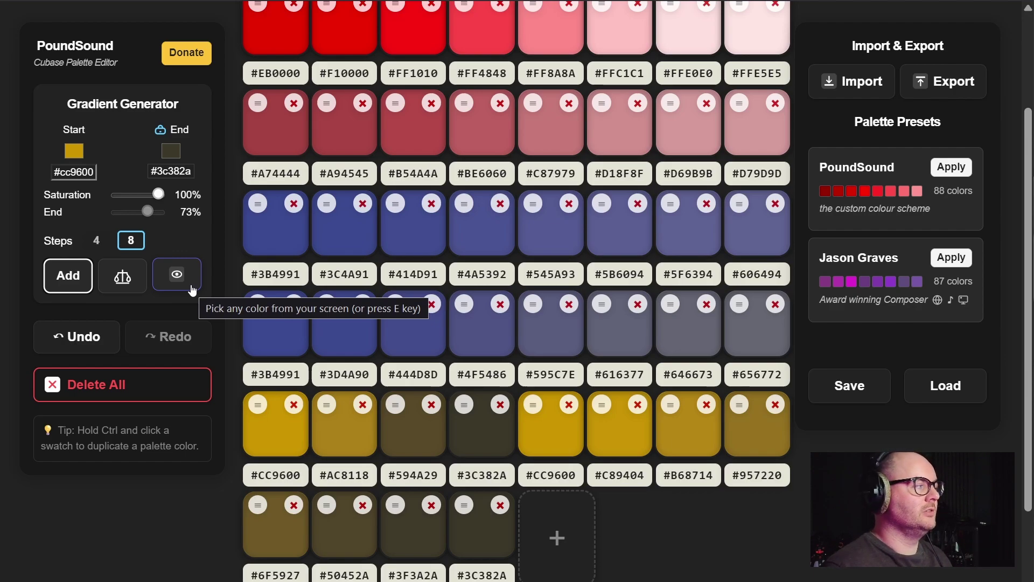
Step: Sample four screen colours into new swatches: #6A3E81, #595C7E, #B68714 and #8D6C1E
{"action": "left_click", "coordinate": [191, 289]}
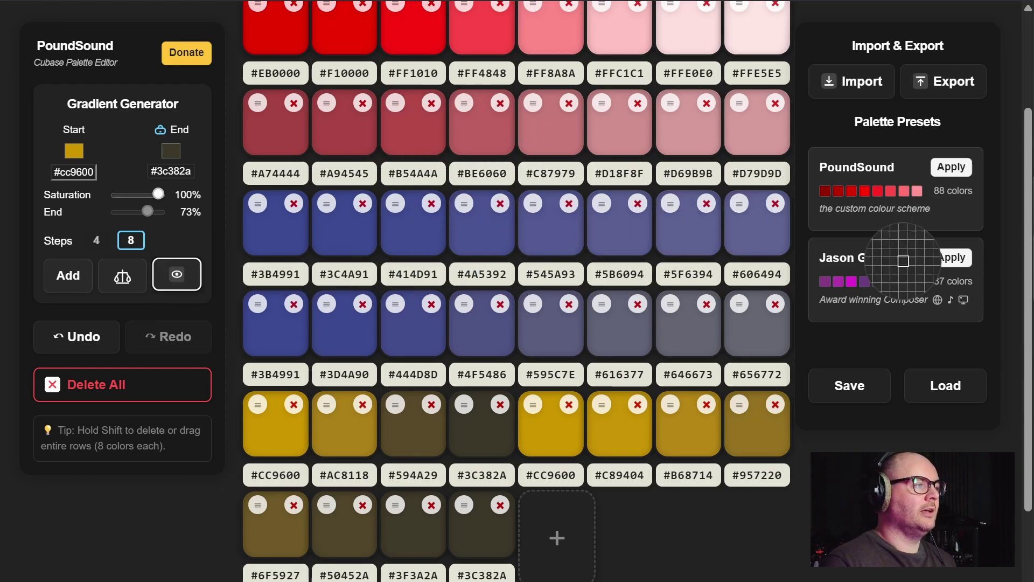
{"action": "left_click", "coordinate": [865, 281]}
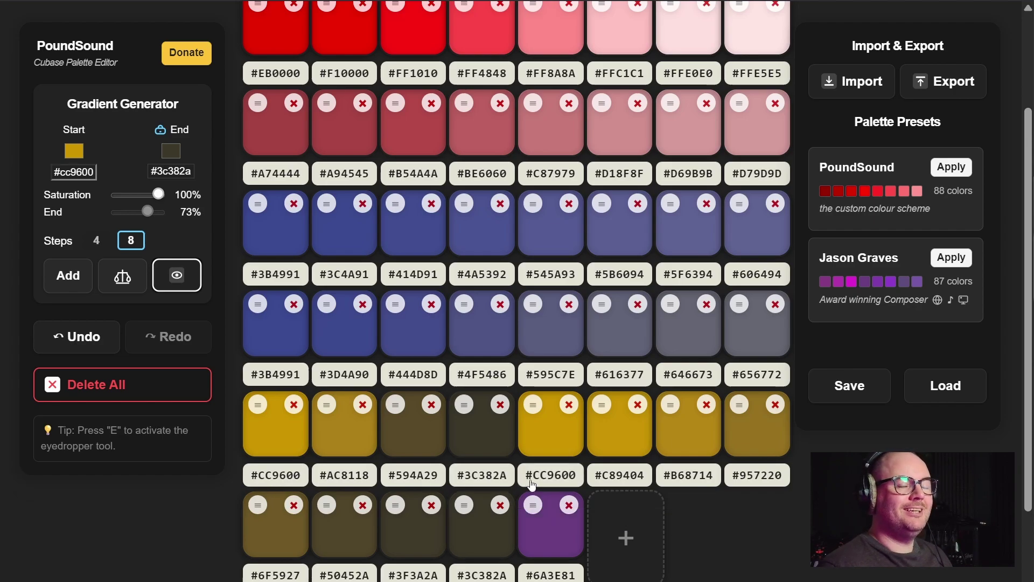
{"action": "key", "text": "e"}
{"action": "left_click", "coordinate": [550, 331]}
{"action": "key", "text": "e"}
{"action": "left_click", "coordinate": [691, 430]}
{"action": "key", "text": "e"}
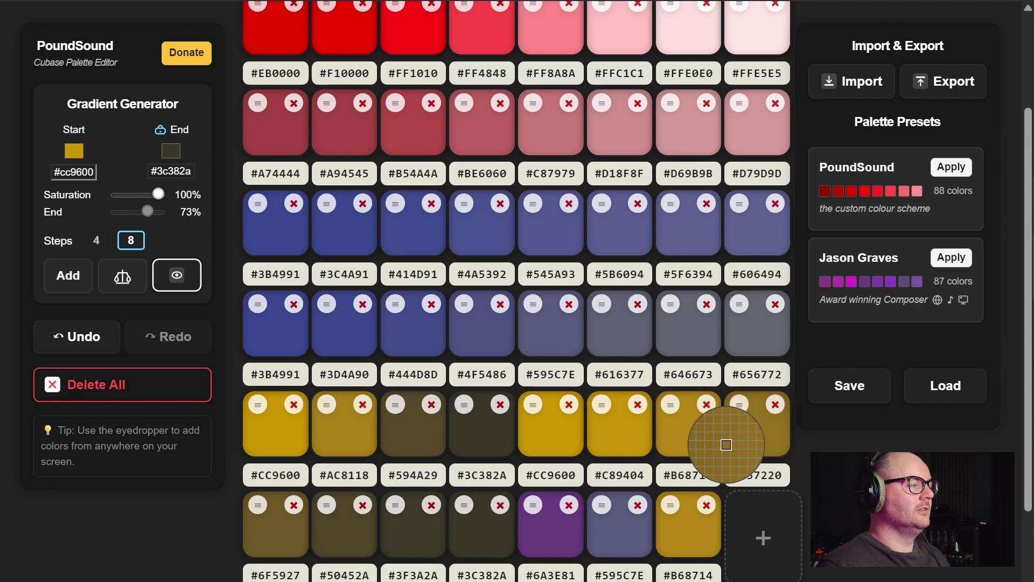
{"action": "left_click", "coordinate": [727, 442]}
{"action": "key", "text": "e"}
{"action": "left_click", "coordinate": [549, 440]}
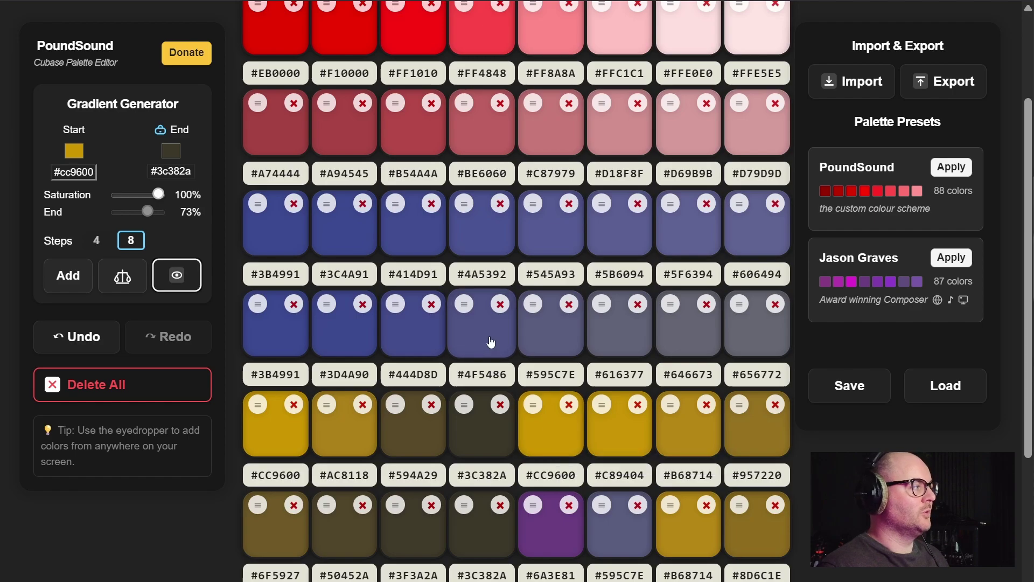
Step: Delete swatches #BE6060, #C87979 and #D69B9B, then move the #D10000 row below the blues
{"action": "scroll", "coordinate": [512, 355], "scroll_direction": "up", "scroll_amount": 3}
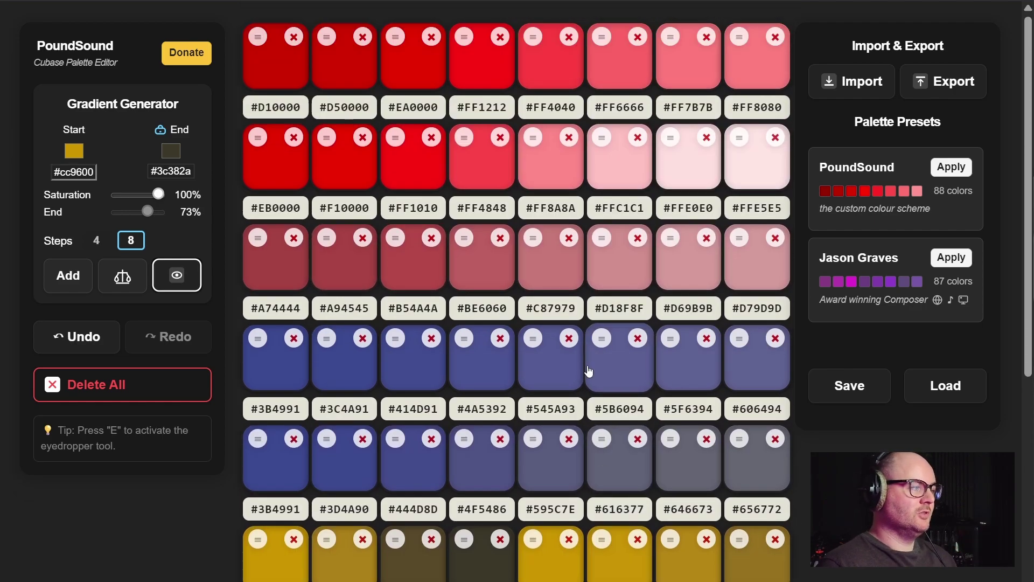
{"action": "left_click_drag", "start_coordinate": [533, 238], "coordinate": [334, 139]}
{"action": "left_click_drag", "start_coordinate": [533, 238], "coordinate": [542, 149]}
{"action": "left_click", "coordinate": [568, 137]}
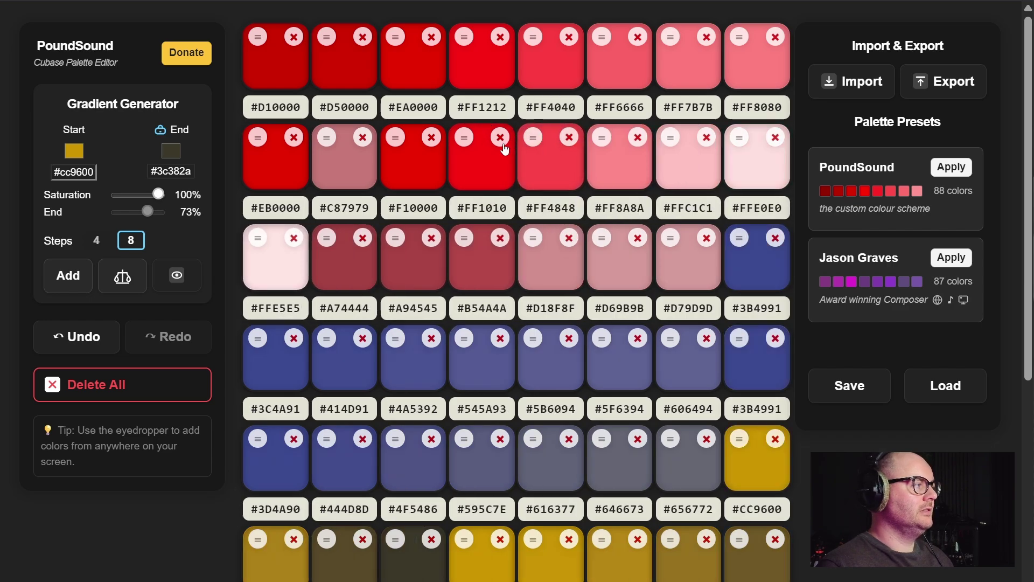
{"action": "left_click", "coordinate": [362, 137]}
{"action": "left_click", "coordinate": [569, 238]}
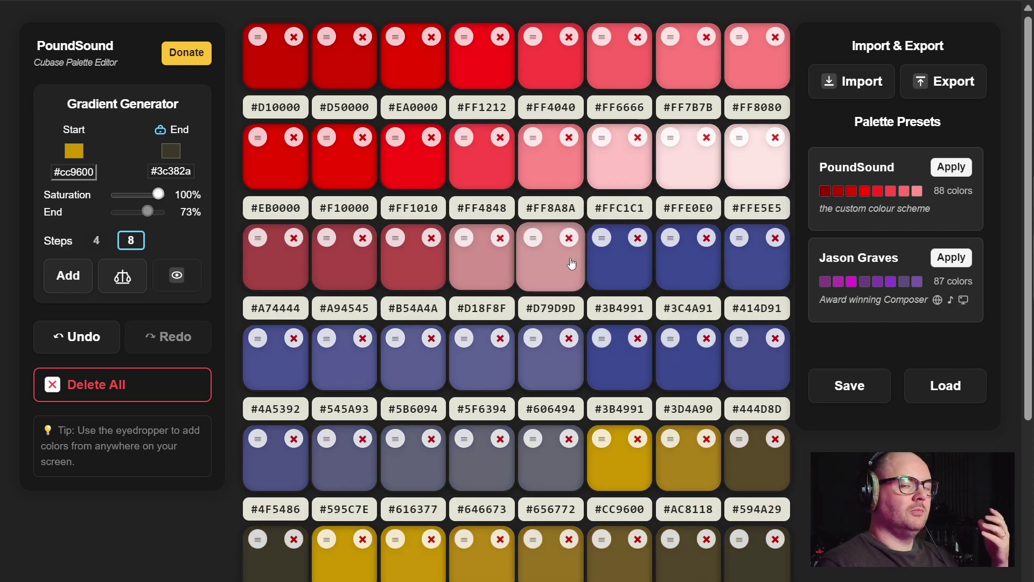
{"action": "key", "text": "alt"}
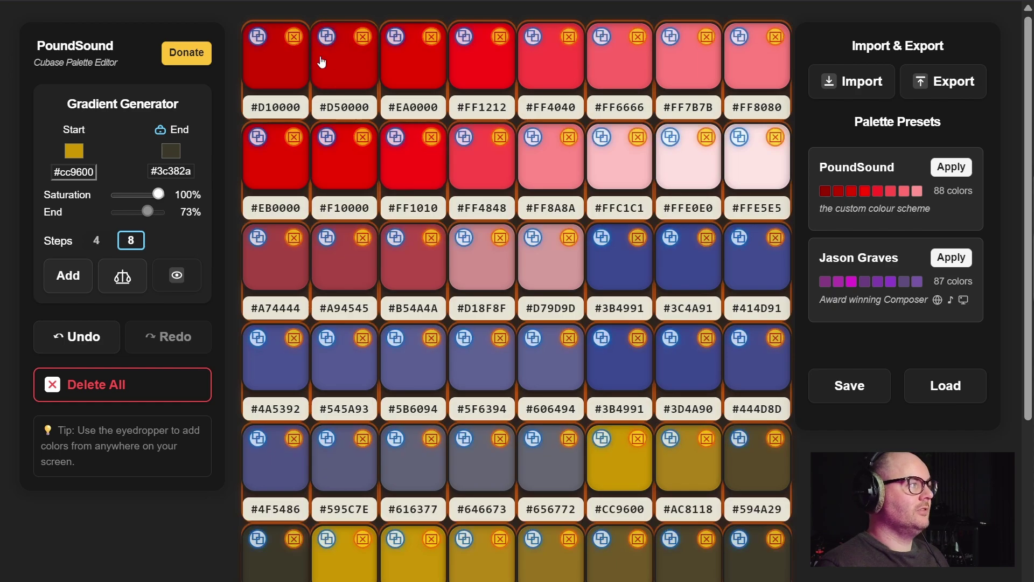
{"action": "left_click_drag", "start_coordinate": [258, 37], "coordinate": [270, 103]}
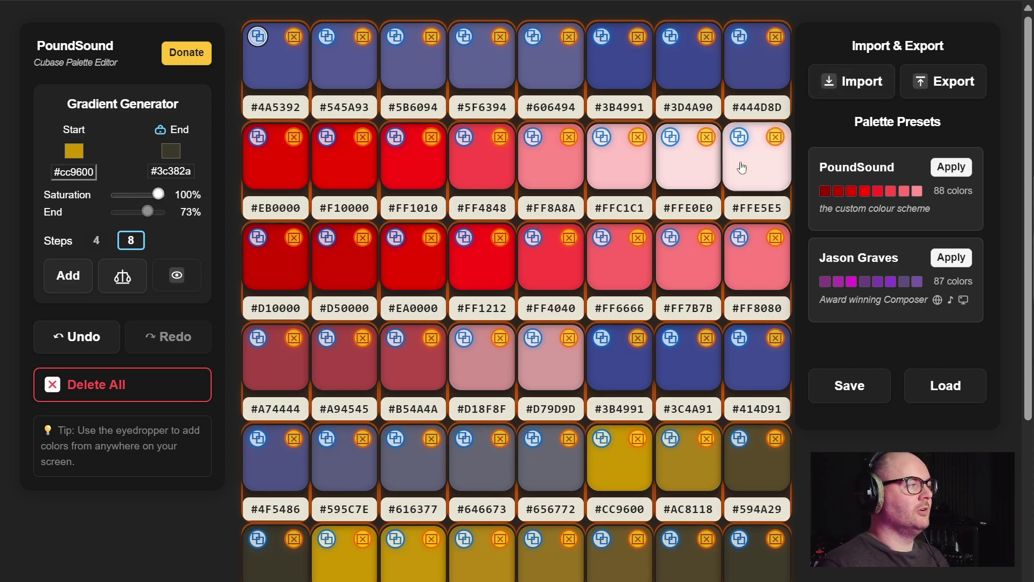
Step: Remove the whole bright red row #EB0000–#FFE5E5 at once, leaving blues on top
{"action": "left_click", "coordinate": [781, 143]}
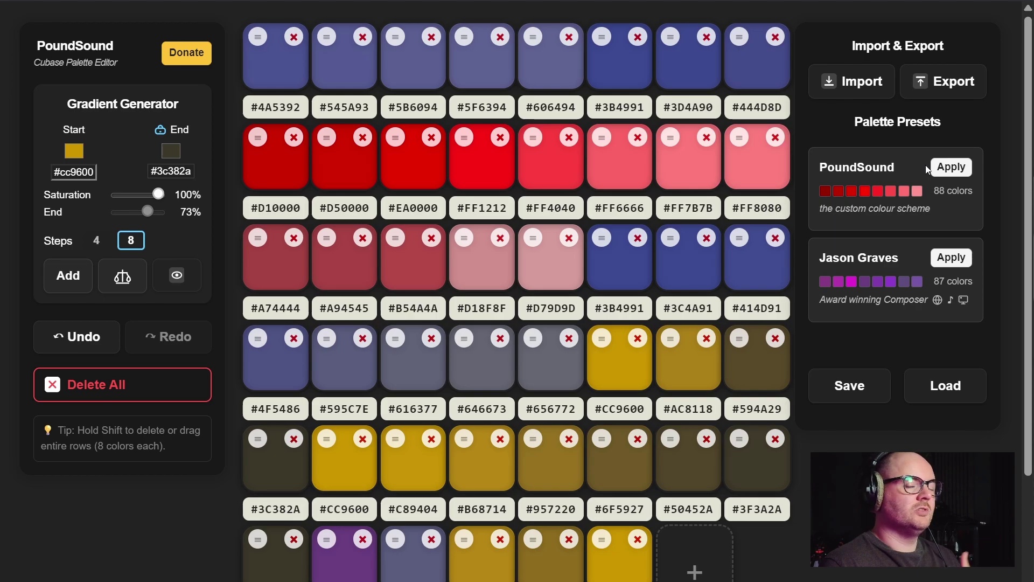
Step: Apply the PoundSound preset and scroll through its reds, oranges, yellows, greens and teals
{"action": "left_click", "coordinate": [961, 171]}
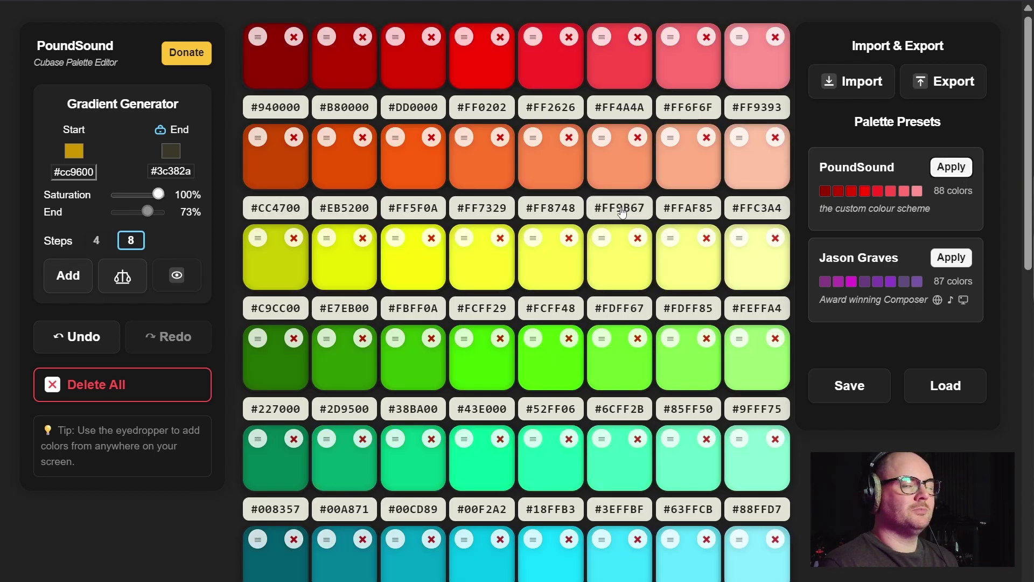
{"action": "scroll", "coordinate": [610, 219], "scroll_direction": "down", "scroll_amount": 3}
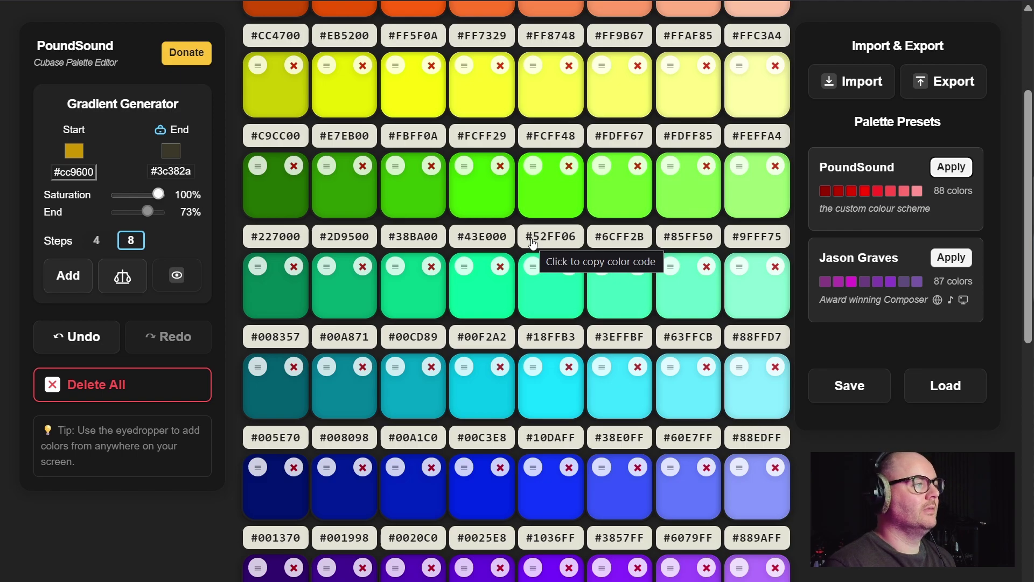
{"action": "scroll", "coordinate": [619, 275], "scroll_direction": "up", "scroll_amount": 3}
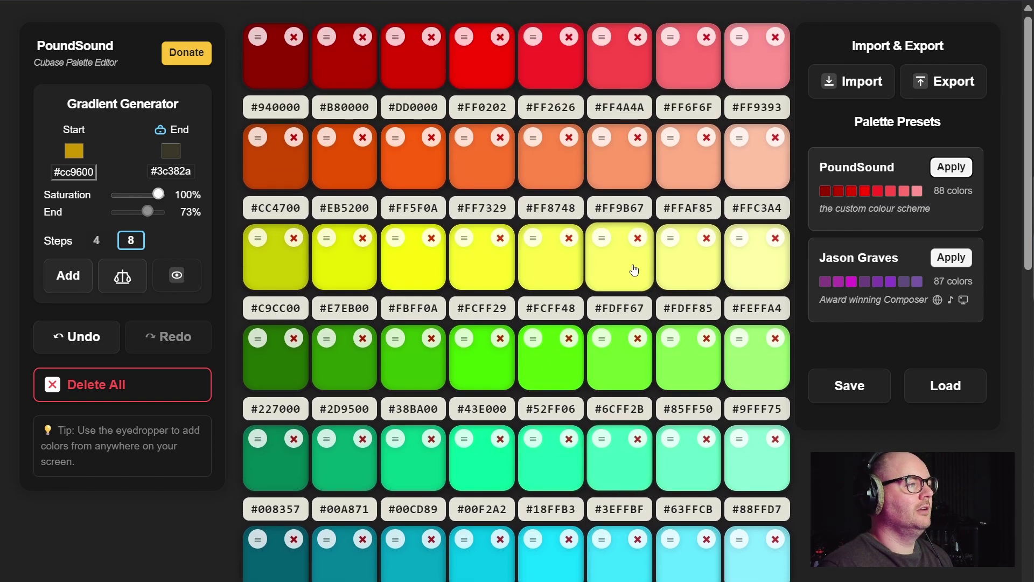
Step: Apply the Jason Graves preset so the grid runs purples, lavenders, blues, teals and greens
{"action": "left_click", "coordinate": [950, 258]}
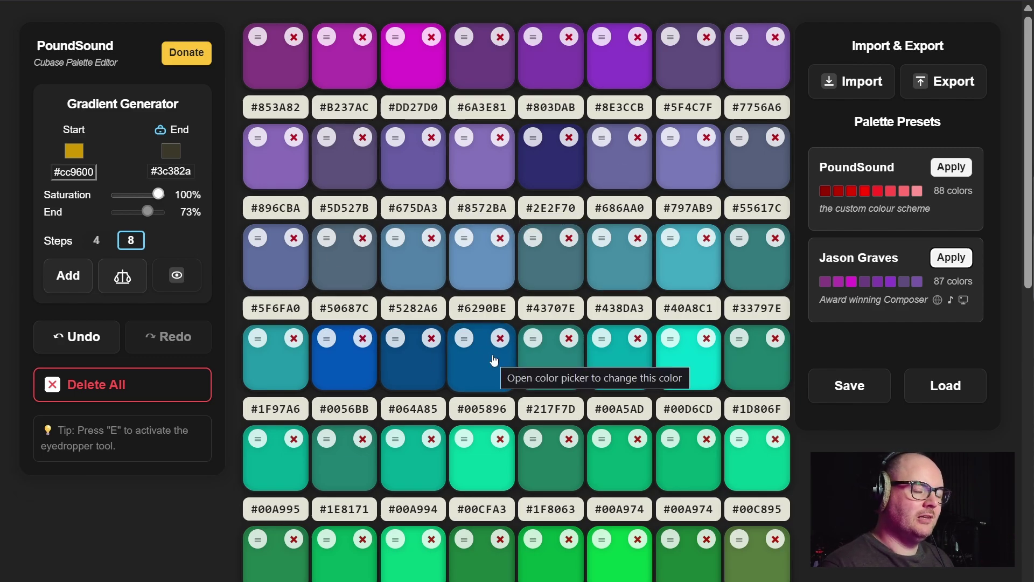
{"action": "left_click", "coordinate": [849, 385]}
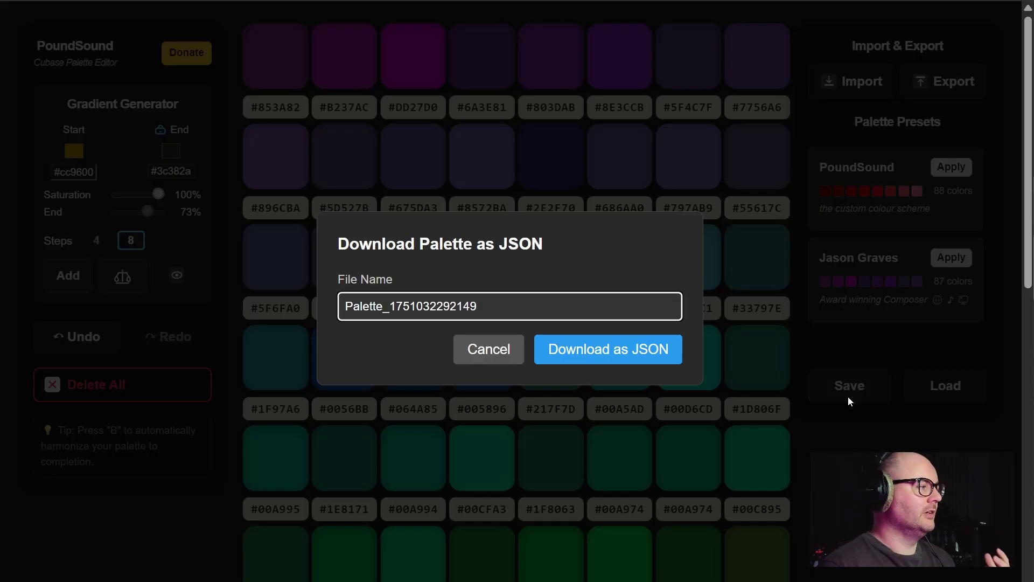
{"action": "left_click_drag", "start_coordinate": [519, 307], "coordinate": [338, 331]}
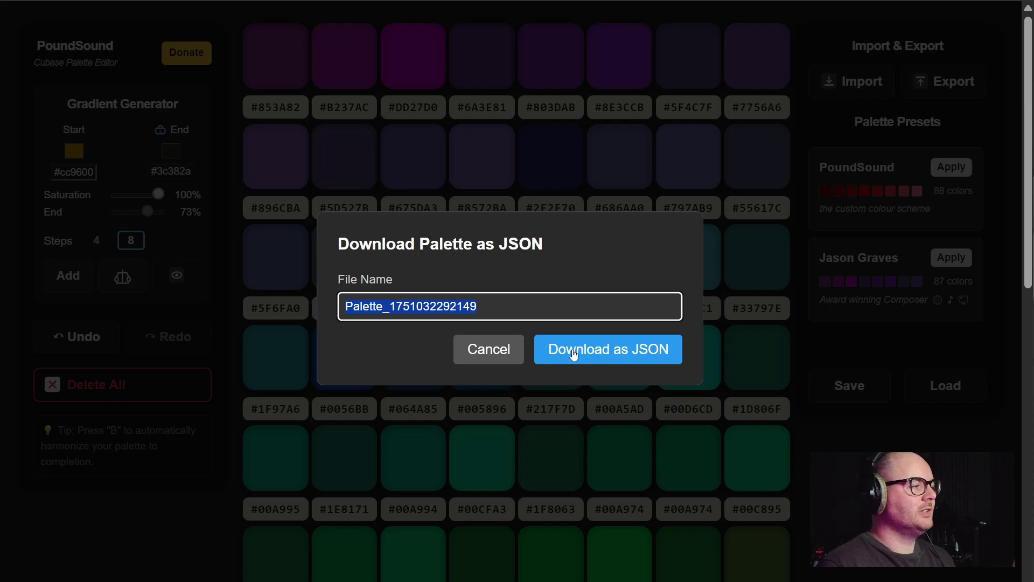
{"action": "scroll", "coordinate": [560, 355], "scroll_direction": "down", "scroll_amount": 10}
{"action": "left_click", "coordinate": [557, 355]}
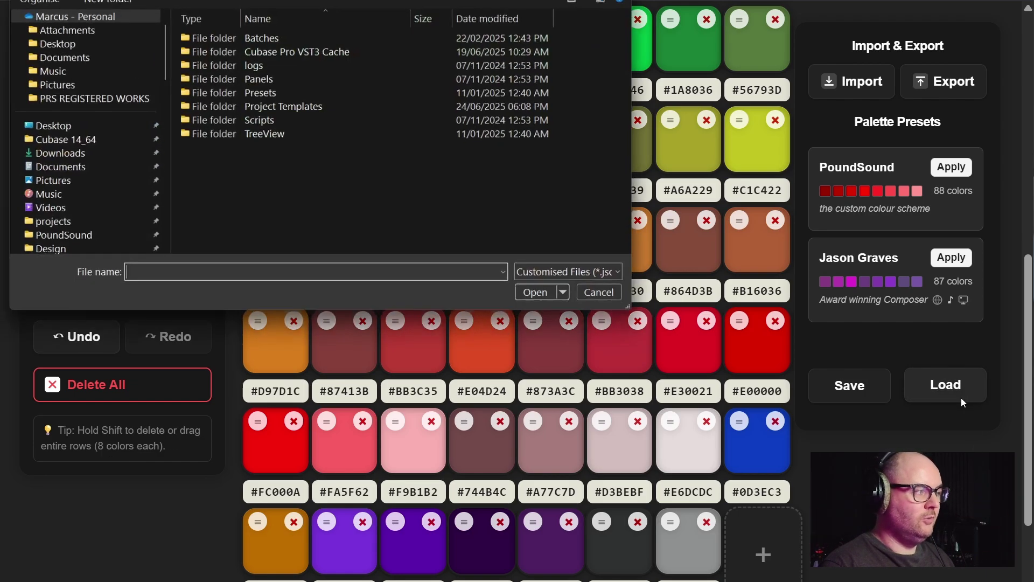
Step: Load test.json from the Downloads folder and acknowledge the palette-imported alert
{"action": "left_click", "coordinate": [104, 153]}
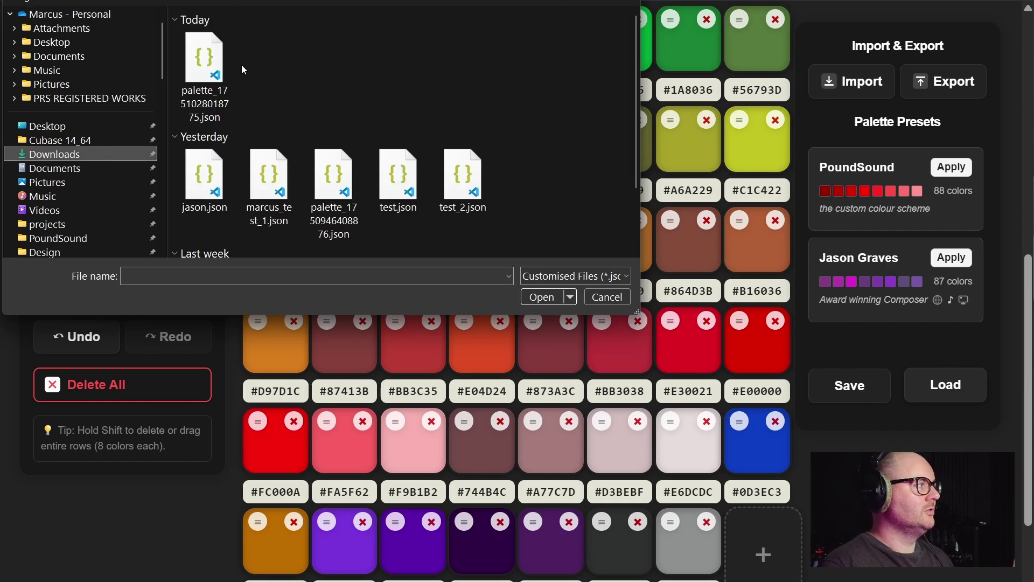
{"action": "left_click", "coordinate": [398, 181]}
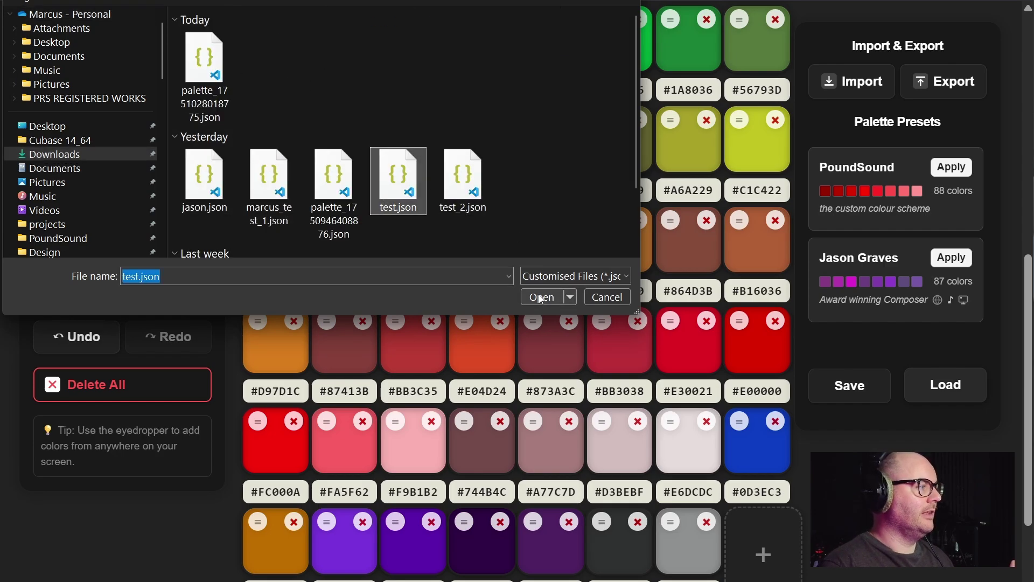
{"action": "left_click", "coordinate": [541, 297]}
{"action": "left_click", "coordinate": [674, 91]}
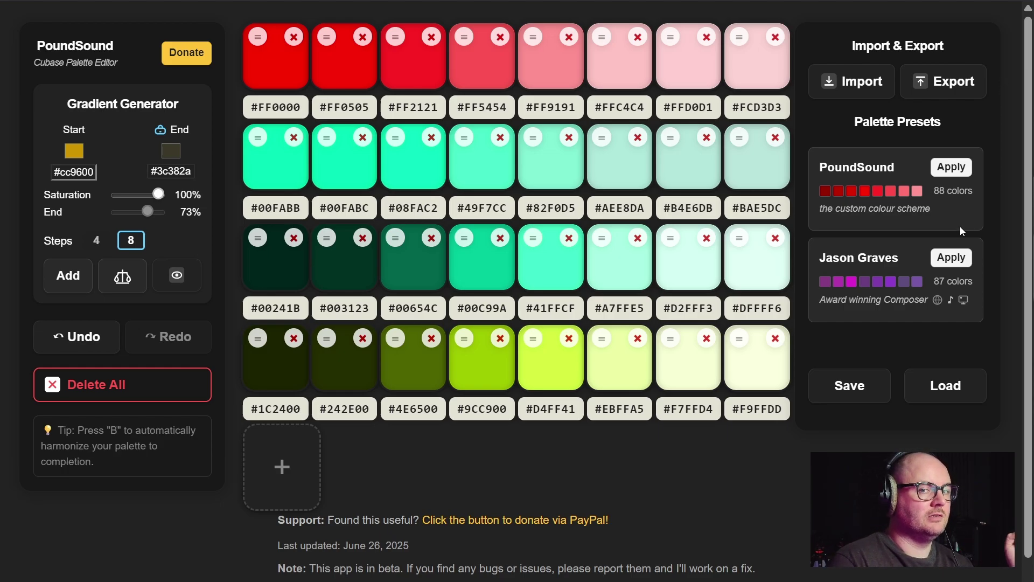
Step: Reapply the Jason Graves preset and review its grid from #853A82 through to #E00000
{"action": "left_click", "coordinate": [952, 258]}
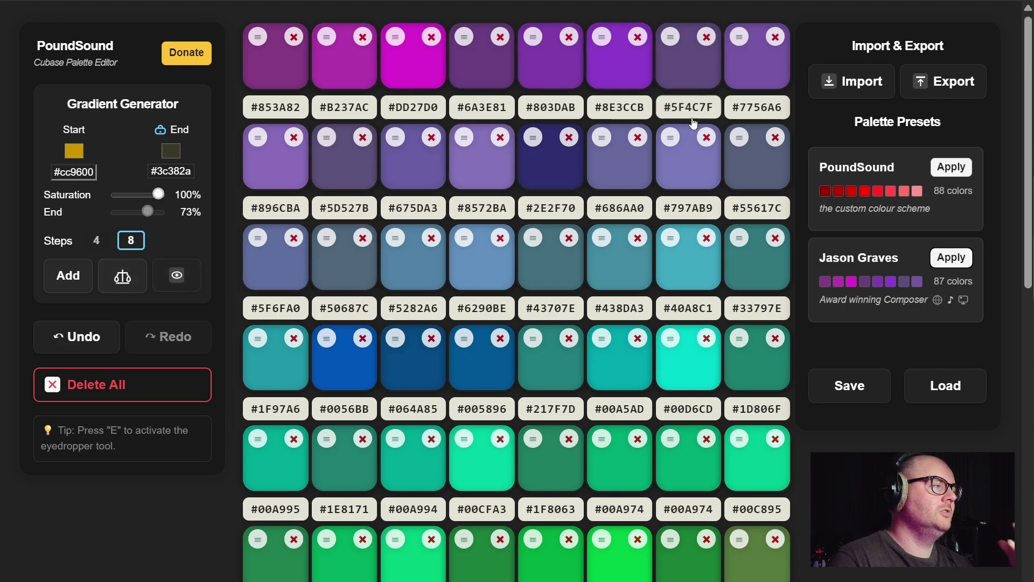
{"action": "scroll", "coordinate": [549, 243], "scroll_direction": "down", "scroll_amount": 10}
{"action": "scroll", "coordinate": [465, 229], "scroll_direction": "up", "scroll_amount": 10}
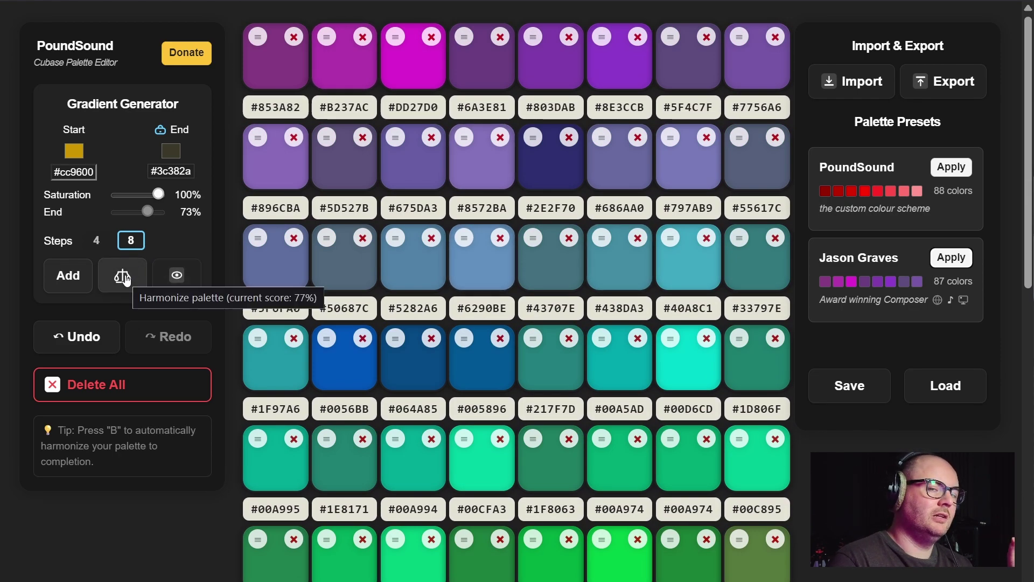
{"action": "scroll", "coordinate": [517, 290], "scroll_direction": "down", "scroll_amount": 3}
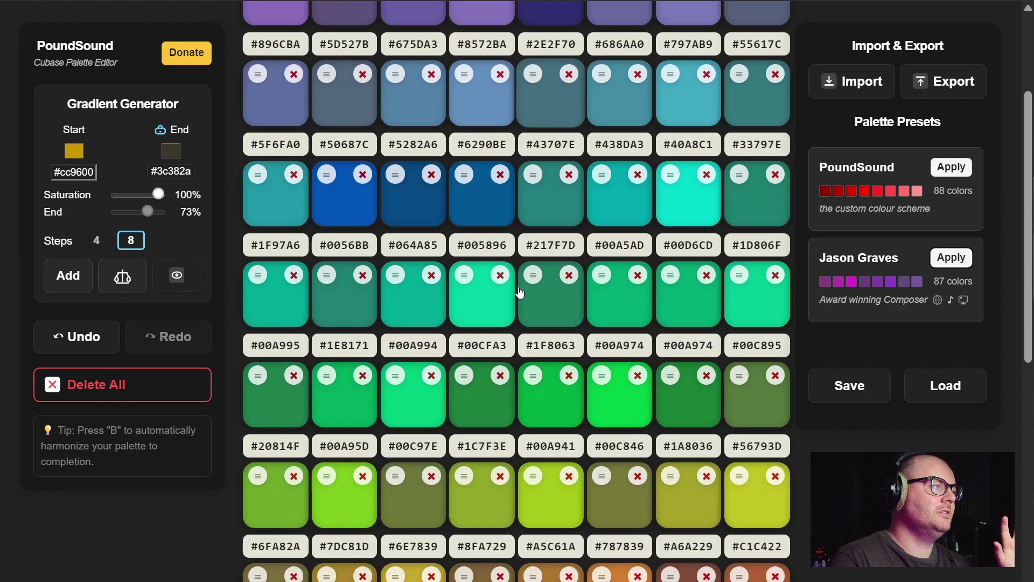
{"action": "scroll", "coordinate": [520, 292], "scroll_direction": "down", "scroll_amount": 3}
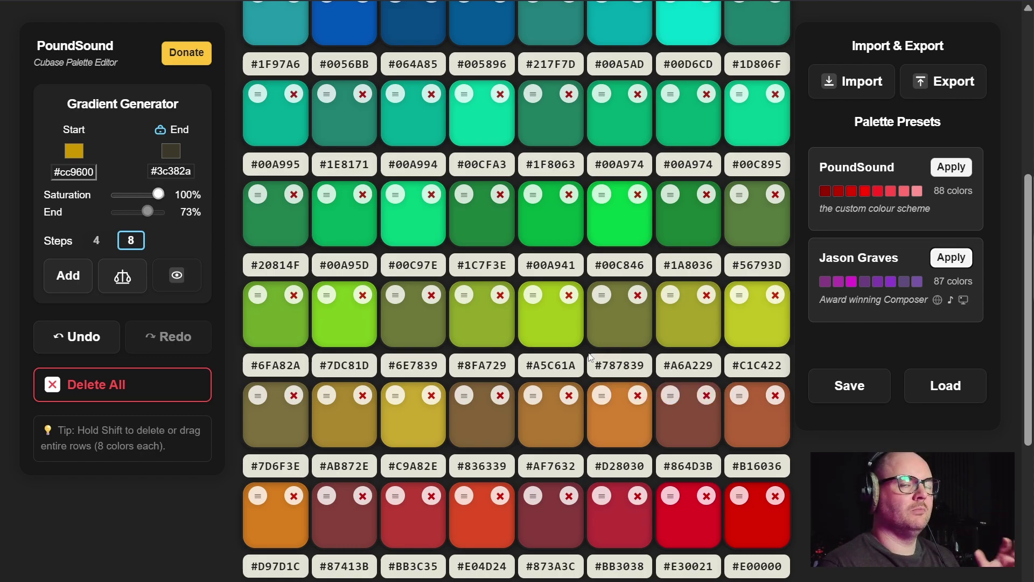
{"action": "scroll", "coordinate": [586, 349], "scroll_direction": "up", "scroll_amount": 6}
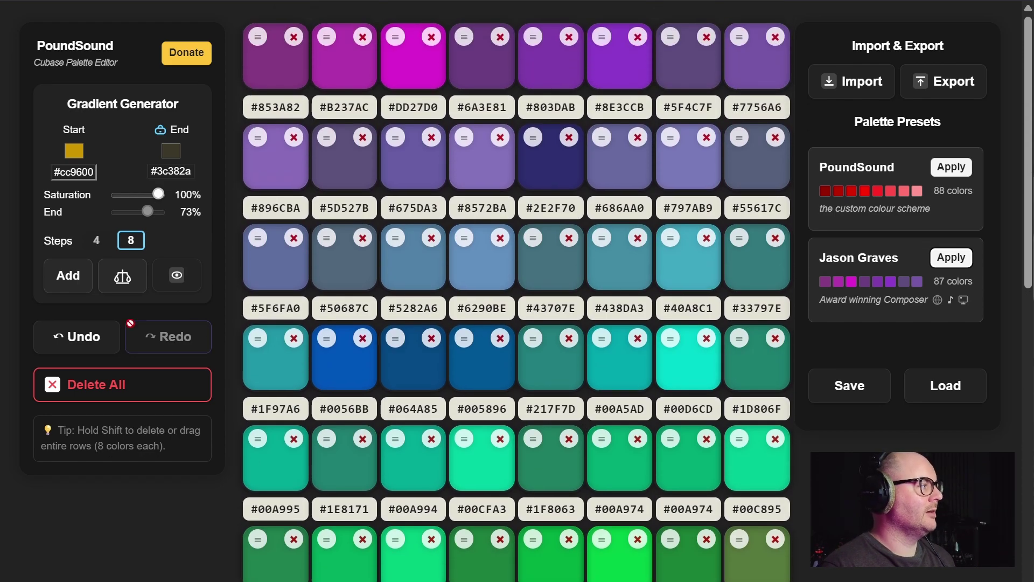
Step: Harmonize the Jason Graves palette to a 99% score, shifting the first swatch to #7C3E89
{"action": "left_click", "coordinate": [123, 276]}
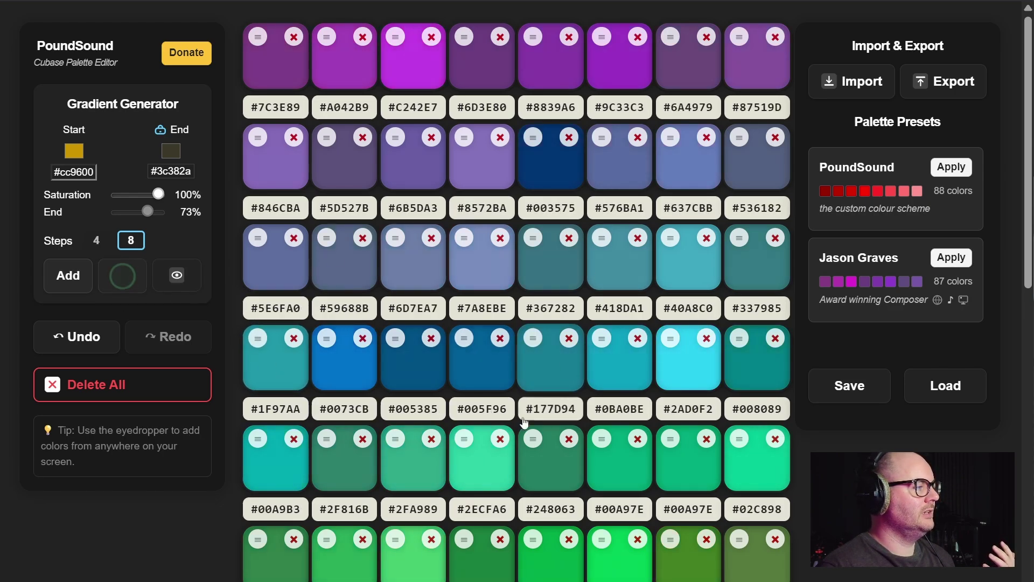
{"action": "scroll", "coordinate": [587, 353], "scroll_direction": "down", "scroll_amount": 3}
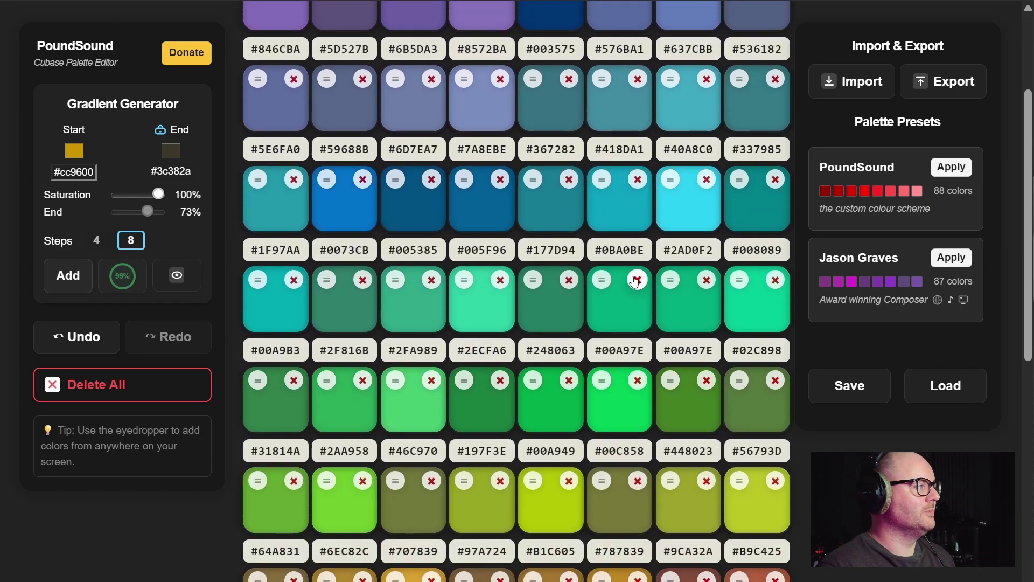
{"action": "scroll", "coordinate": [641, 289], "scroll_direction": "up", "scroll_amount": 3}
{"action": "scroll", "coordinate": [641, 289], "scroll_direction": "down", "scroll_amount": 6}
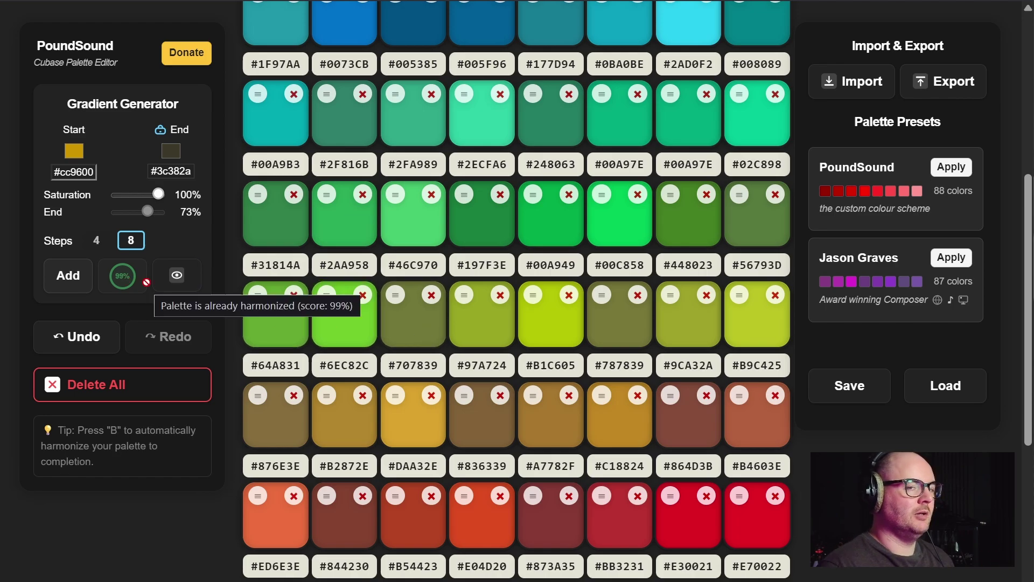
{"action": "scroll", "coordinate": [225, 350], "scroll_direction": "up", "scroll_amount": 6}
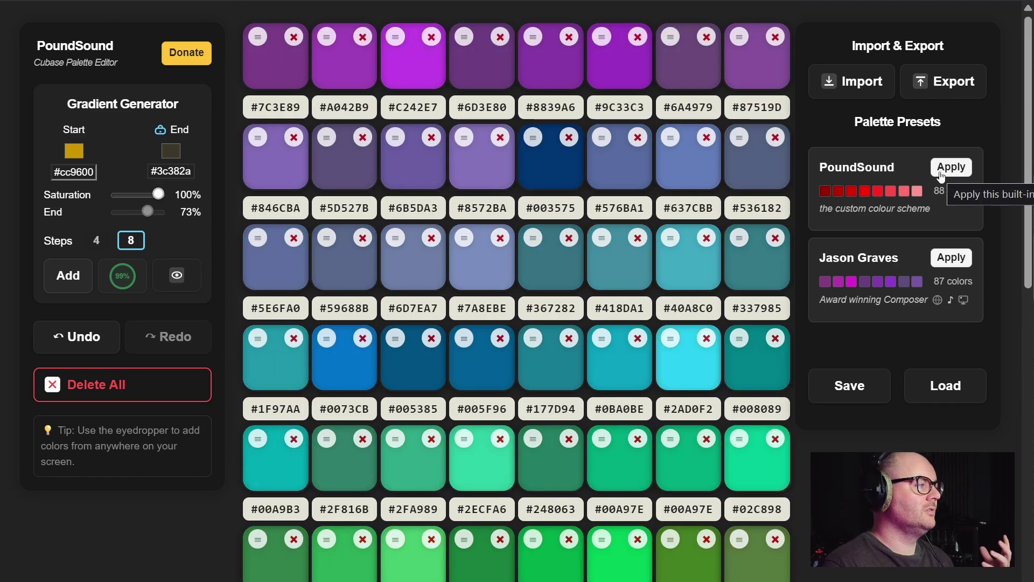
Step: Apply the PoundSound preset and harmonize it to a 98% score
{"action": "left_click", "coordinate": [951, 168]}
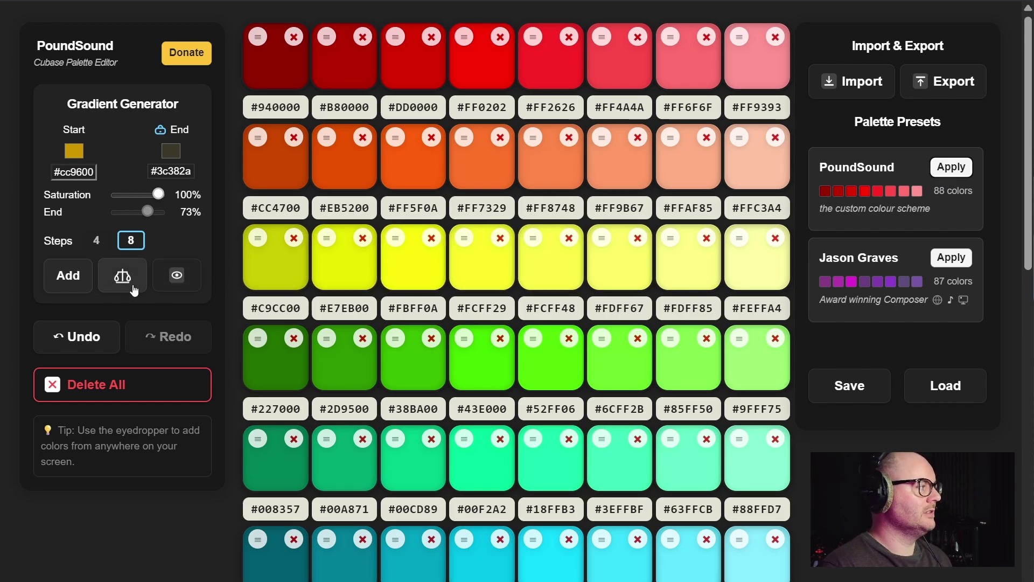
{"action": "left_click", "coordinate": [123, 274]}
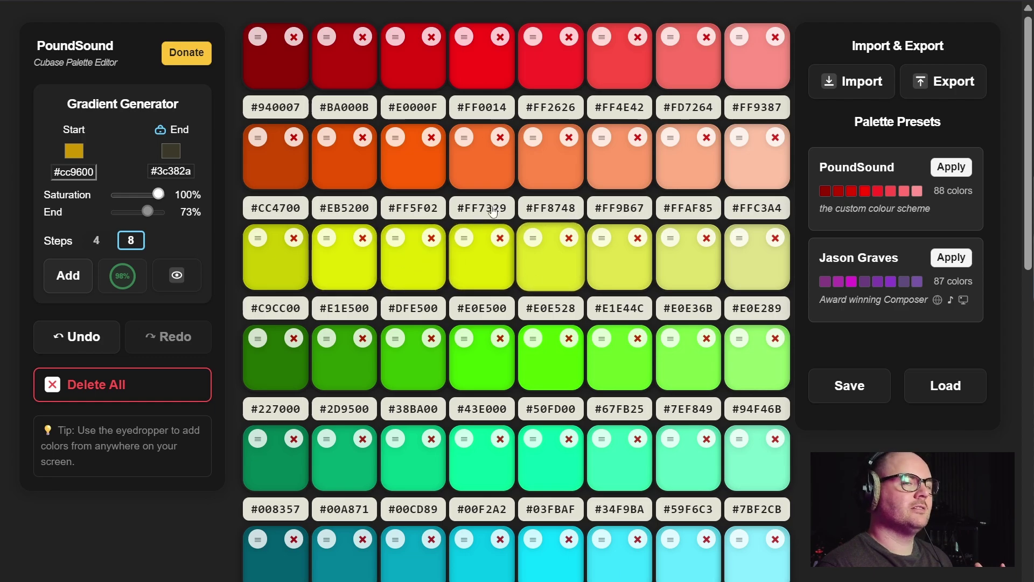
{"action": "scroll", "coordinate": [486, 185], "scroll_direction": "down", "scroll_amount": 2}
{"action": "scroll", "coordinate": [435, 366], "scroll_direction": "down", "scroll_amount": 4}
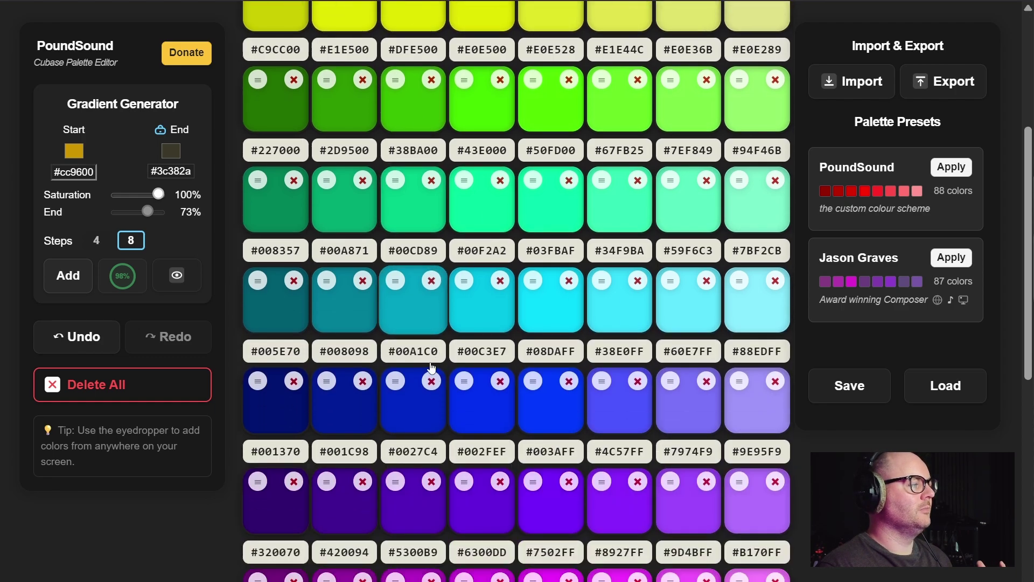
{"action": "scroll", "coordinate": [435, 366], "scroll_direction": "down", "scroll_amount": 5}
Step: Compare undo and redo states, ending on the harmonized PoundSound colours
{"action": "left_click", "coordinate": [102, 340]}
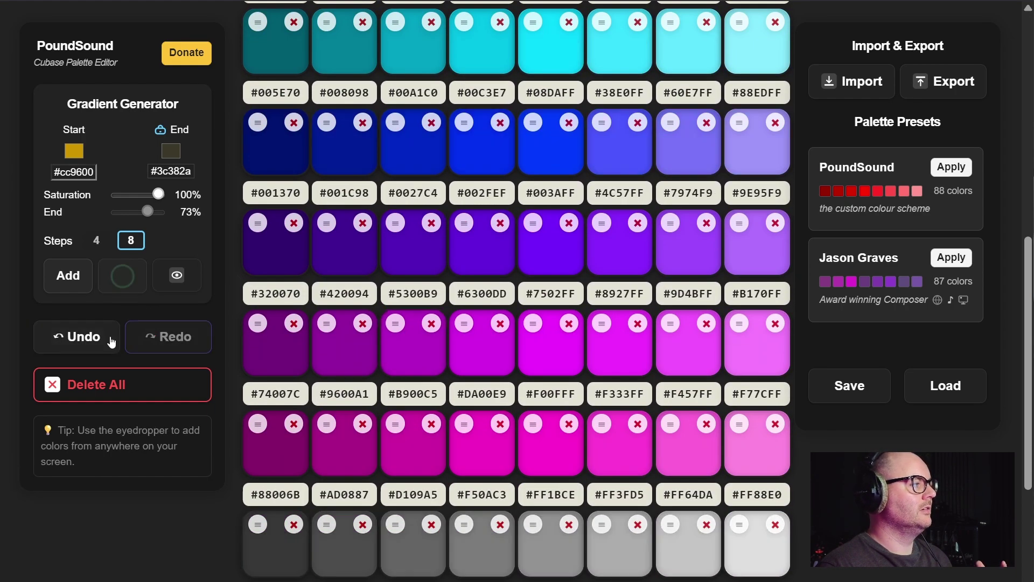
{"action": "left_click", "coordinate": [102, 339]}
{"action": "left_click", "coordinate": [161, 335]}
{"action": "left_click", "coordinate": [95, 338]}
{"action": "left_click", "coordinate": [185, 337]}
{"action": "scroll", "coordinate": [529, 241], "scroll_direction": "up", "scroll_amount": 10}
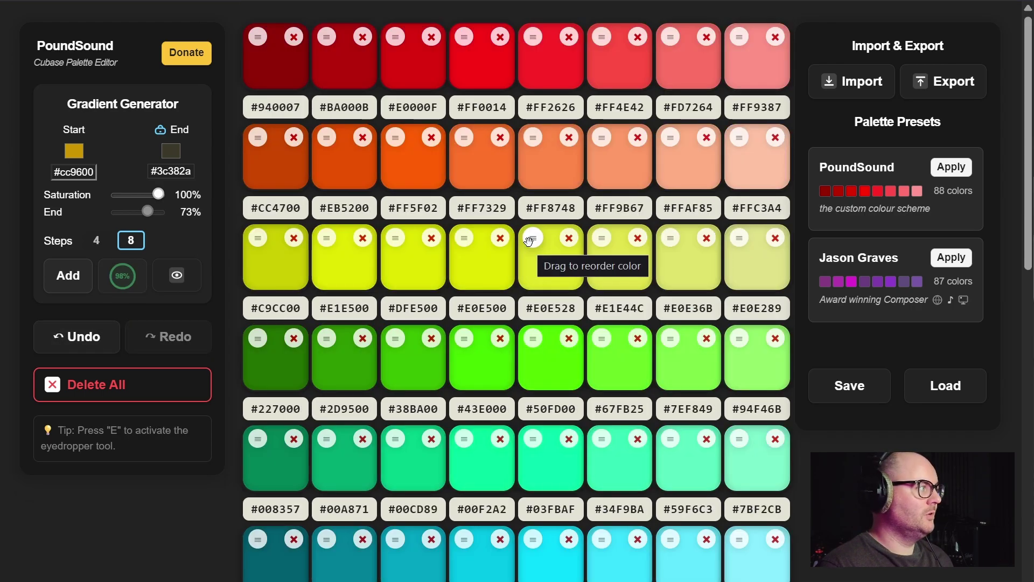